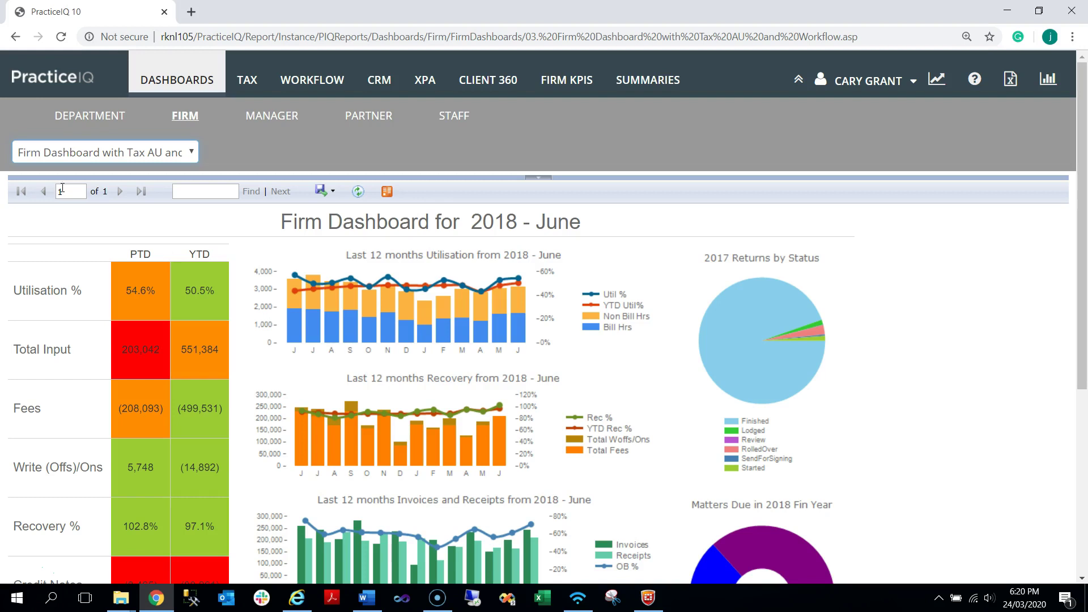
# Review the list of available firm dashboards and view the Opt Cash Collections files in the C:\temp folder.
pyautogui.click(193, 157)
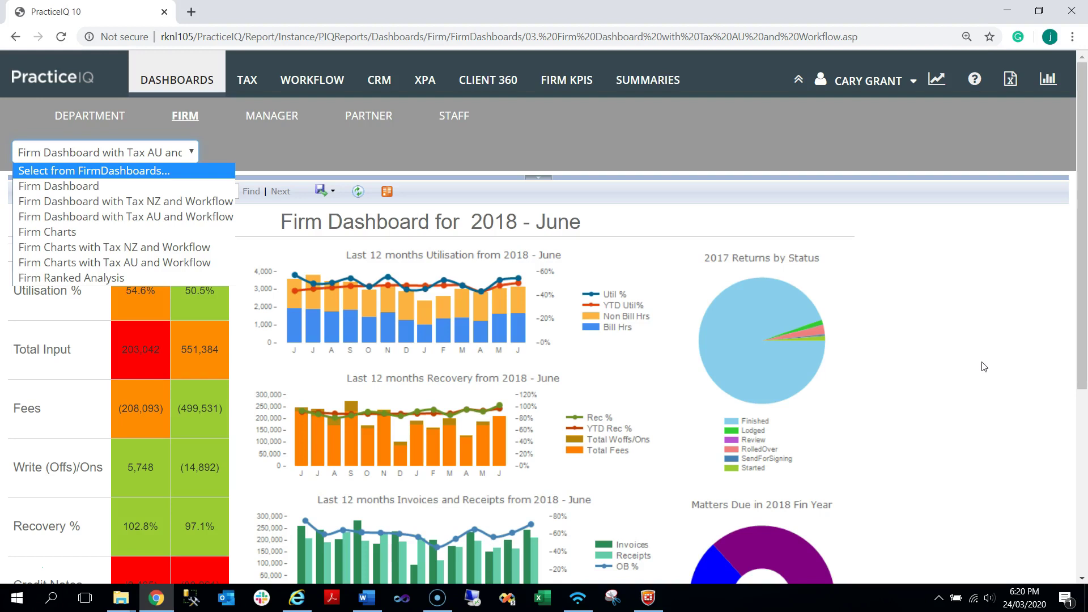
pyautogui.click(984, 367)
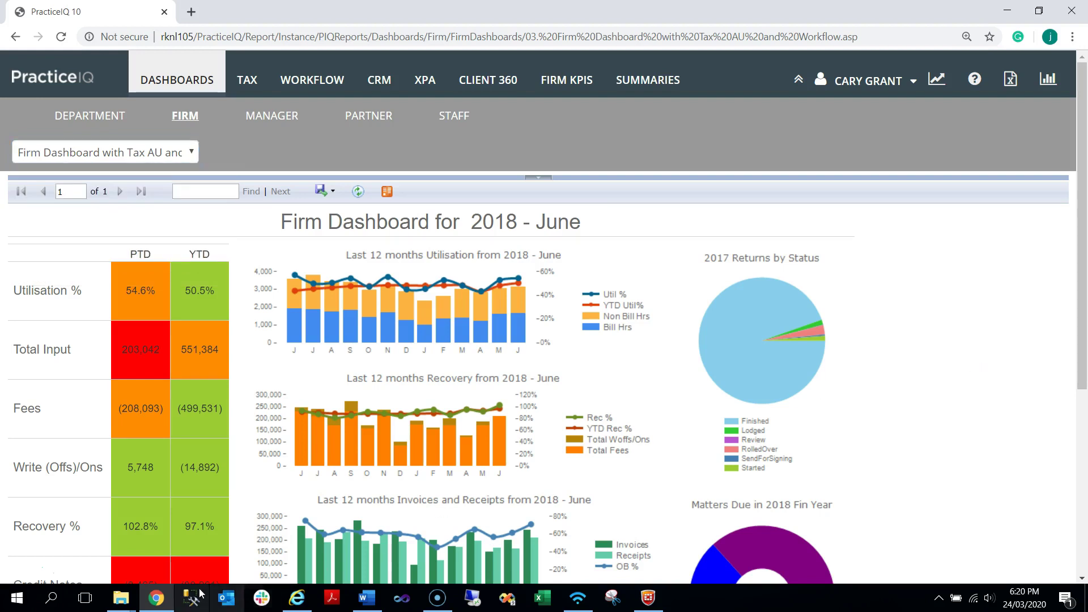
pyautogui.moveTo(120, 608)
pyautogui.click(98, 566)
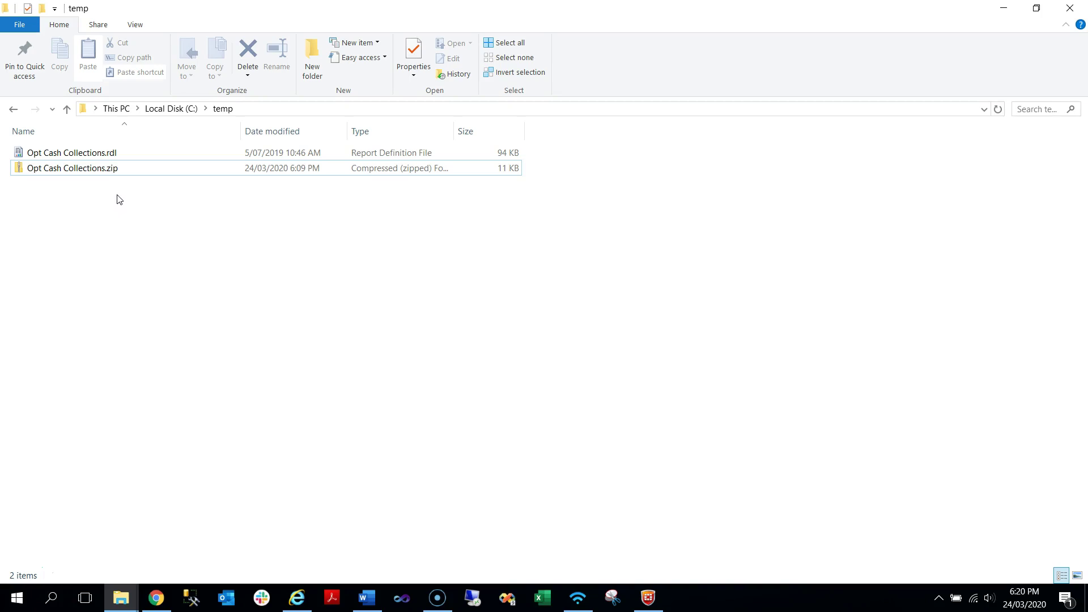
# Switch to Report Manager in Internet Explorer and examine the PIQ10Demo folder's web address and its reports and data sources.
pyautogui.click(297, 598)
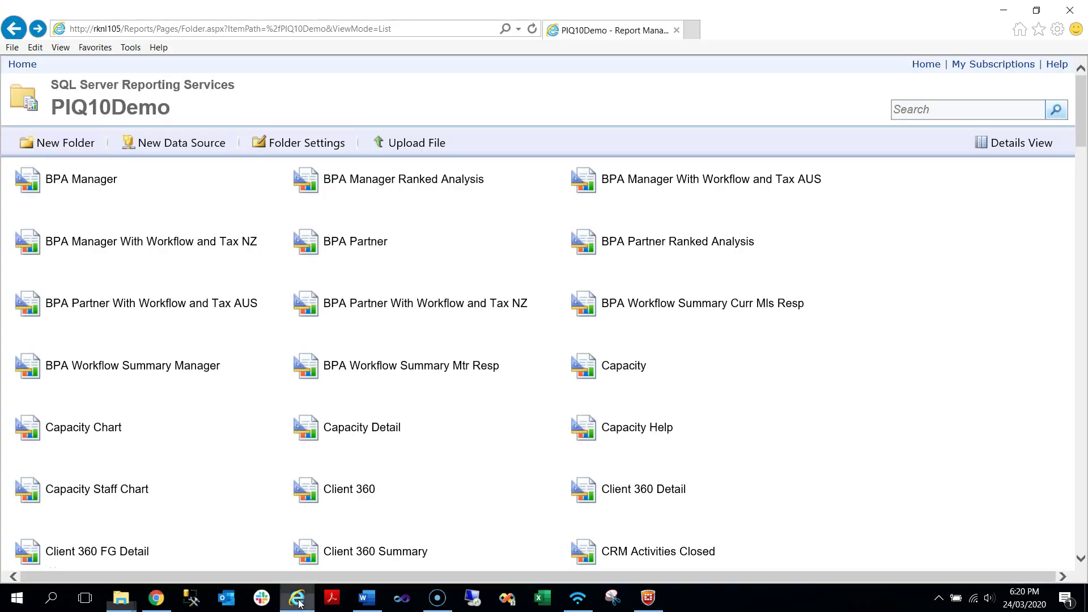
pyautogui.click(426, 33)
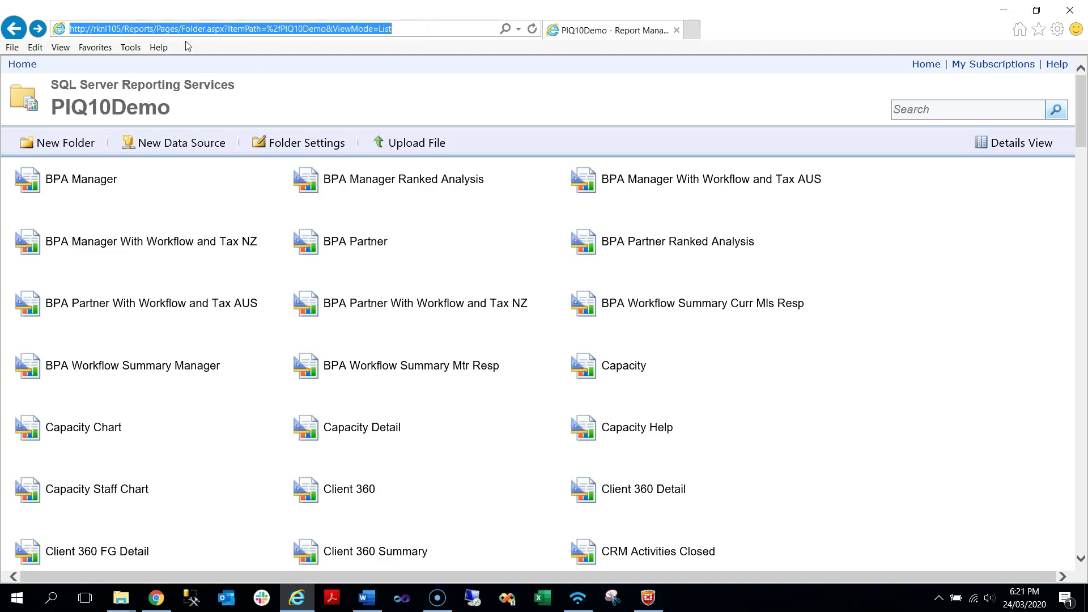
pyautogui.moveTo(121, 29)
pyautogui.mouseDown()
pyautogui.moveTo(94, 28)
pyautogui.moveTo(124, 28)
pyautogui.mouseUp()
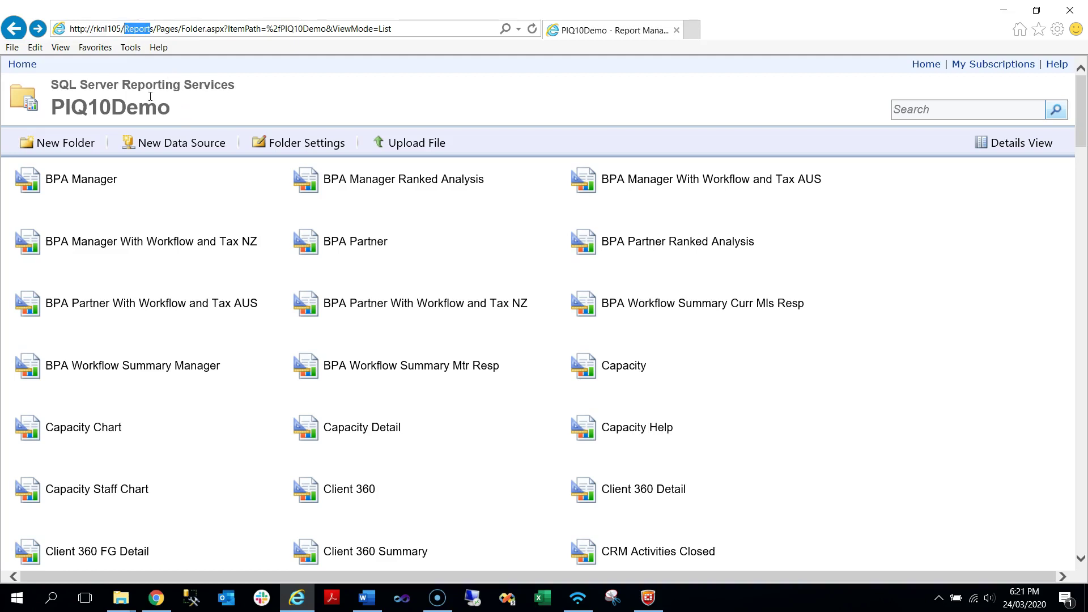
pyautogui.doubleClick(152, 29)
pyautogui.moveTo(153, 28); pyautogui.dragTo(68, 28)
pyautogui.click(155, 29)
pyautogui.moveTo(280, 30); pyautogui.dragTo(325, 33)
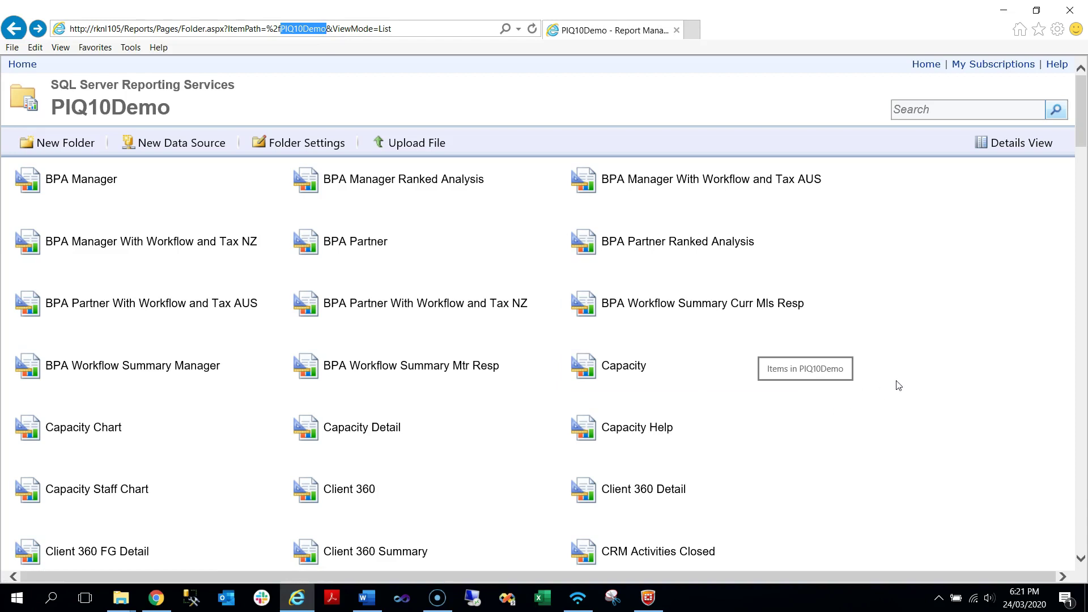
pyautogui.scroll(-7, 899, 386)
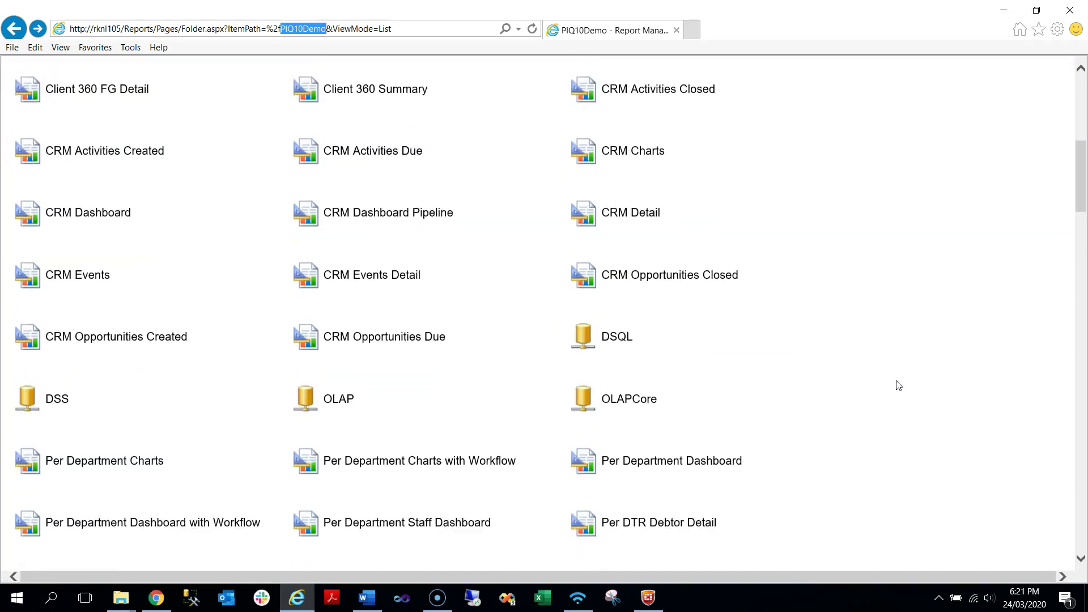
pyautogui.scroll(7, 898, 385)
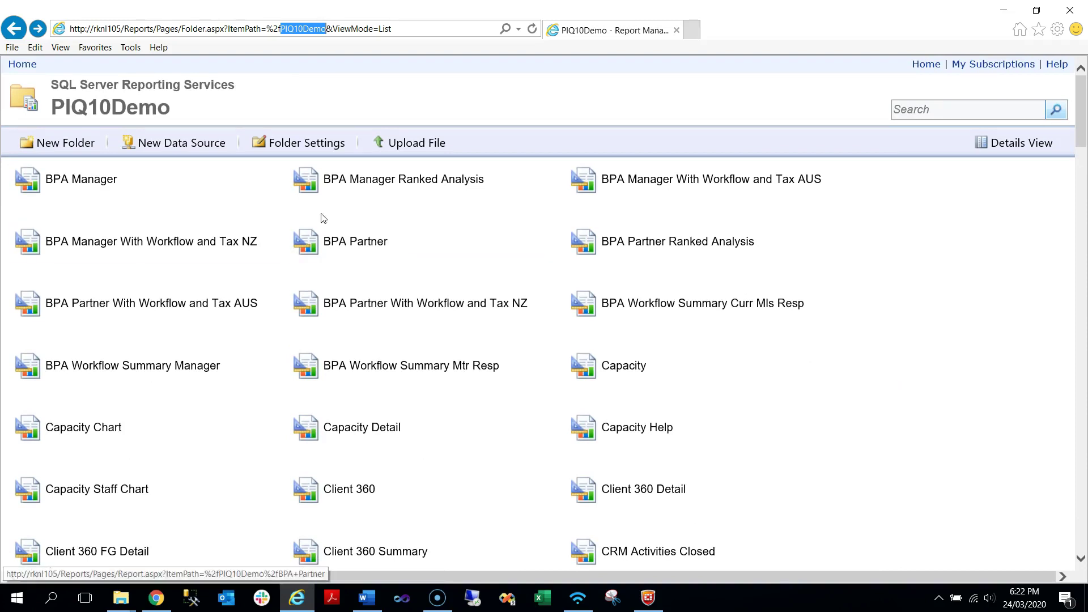
# Upload Opt Cash Collections.rdl from C:\temp into the PIQ10Demo folder, keeping the name Opt Cash Collections.
pyautogui.click(421, 152)
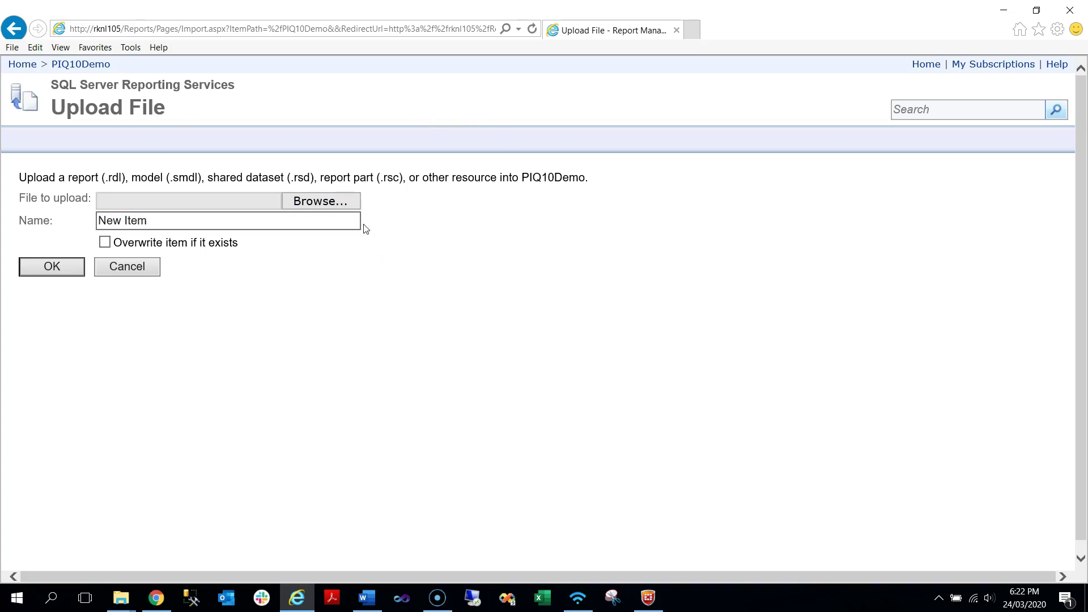
pyautogui.click(313, 208)
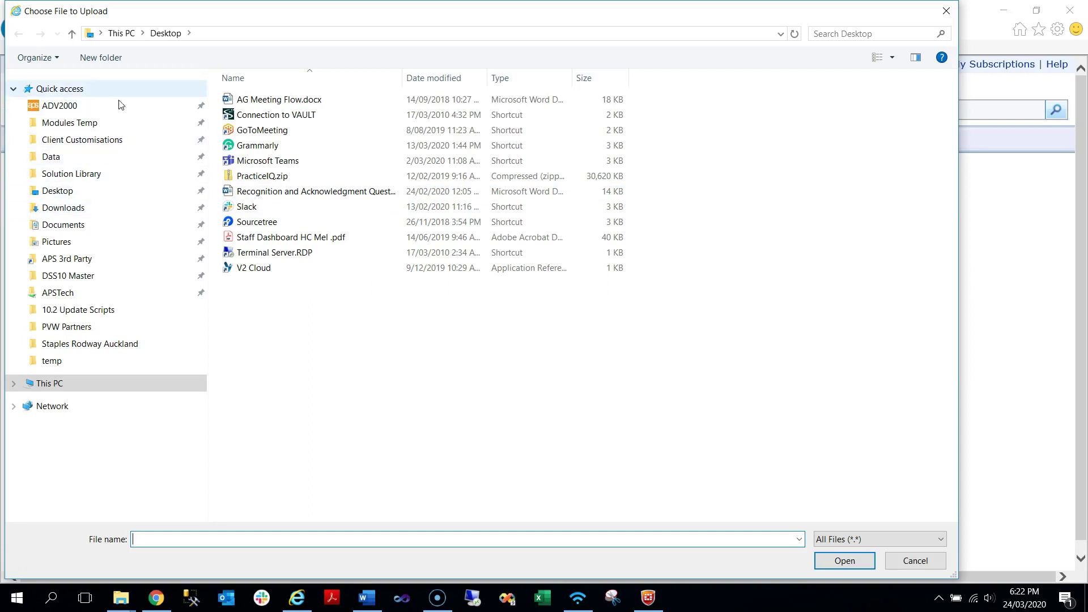
pyautogui.click(121, 35)
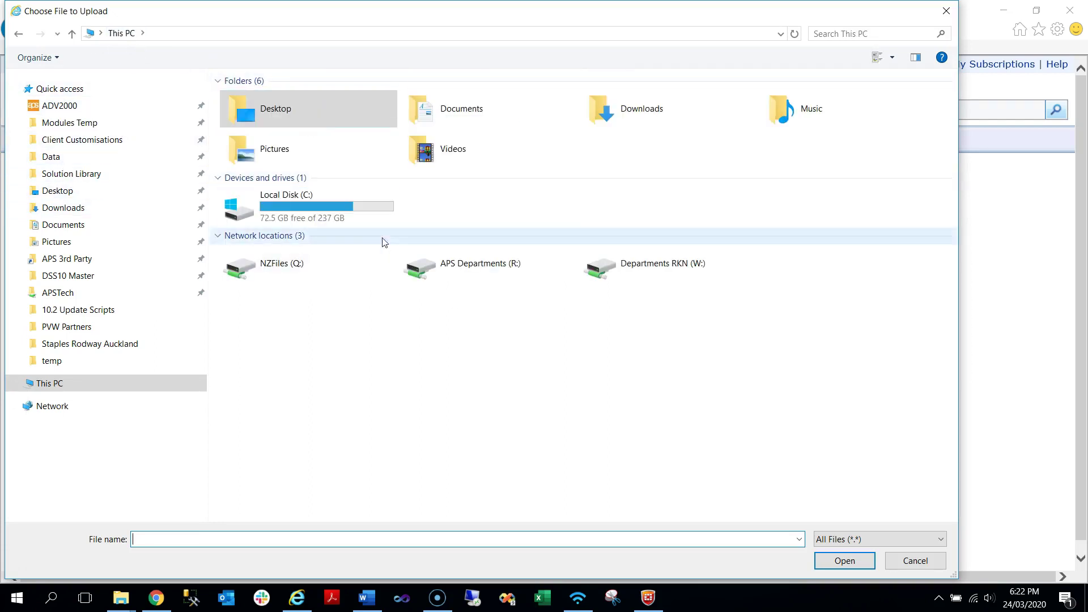
pyautogui.doubleClick(307, 211)
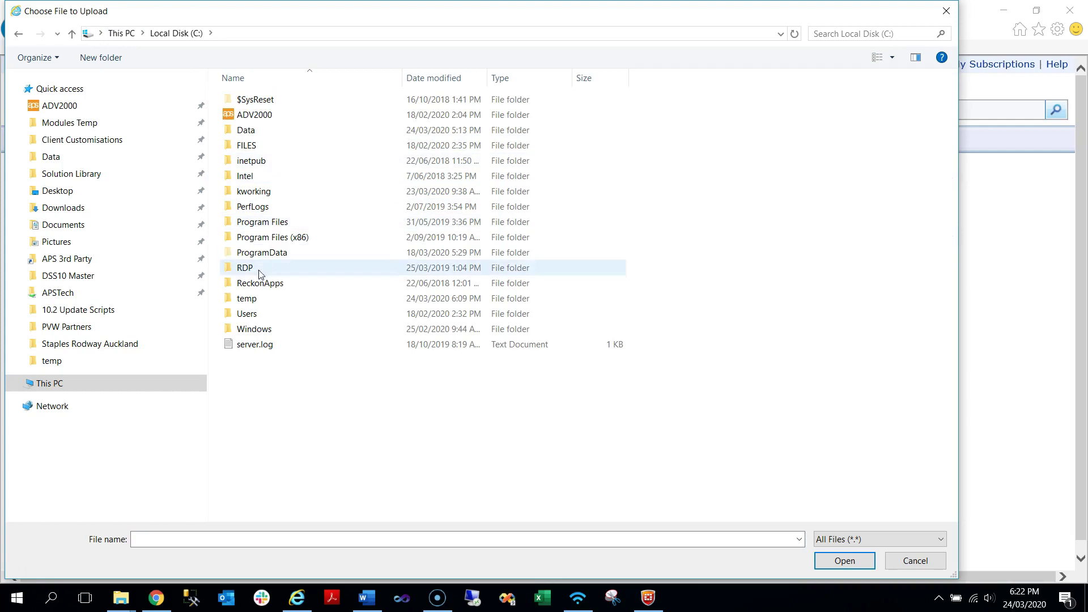
pyautogui.doubleClick(250, 301)
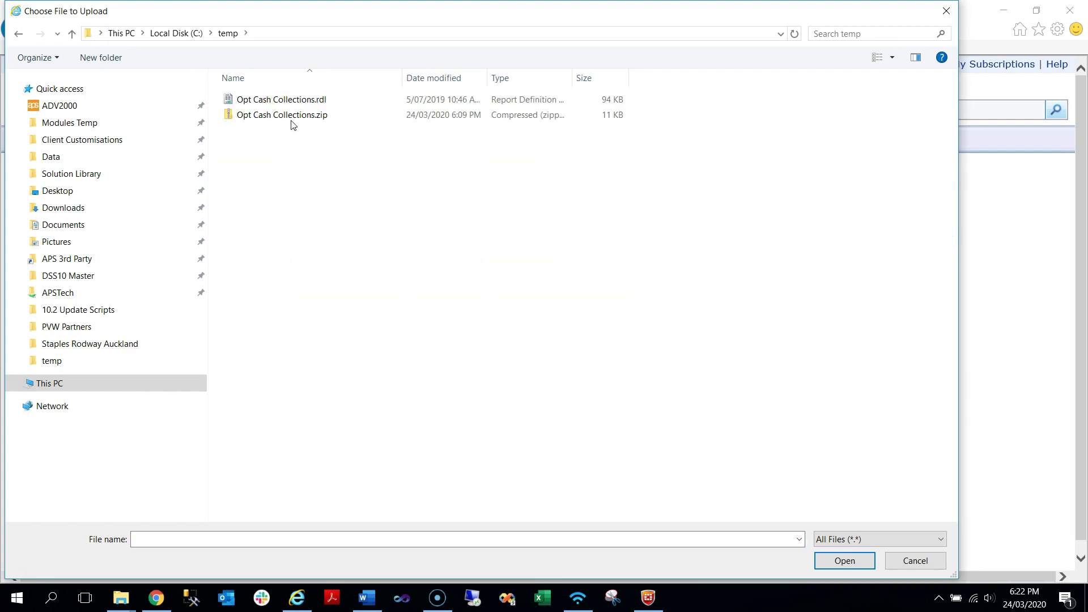
pyautogui.click(304, 104)
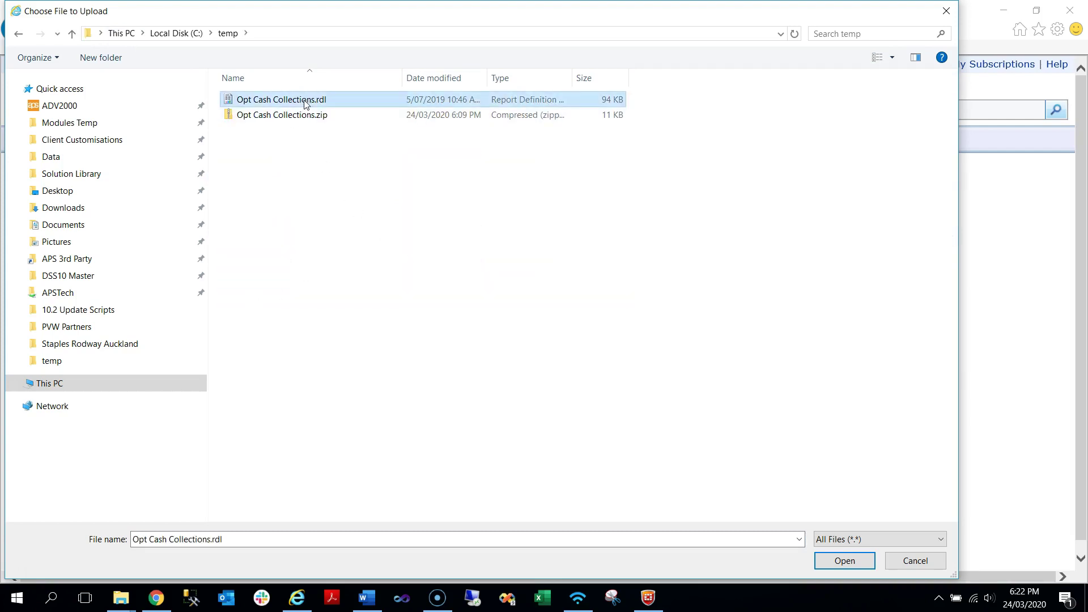
pyautogui.click(856, 563)
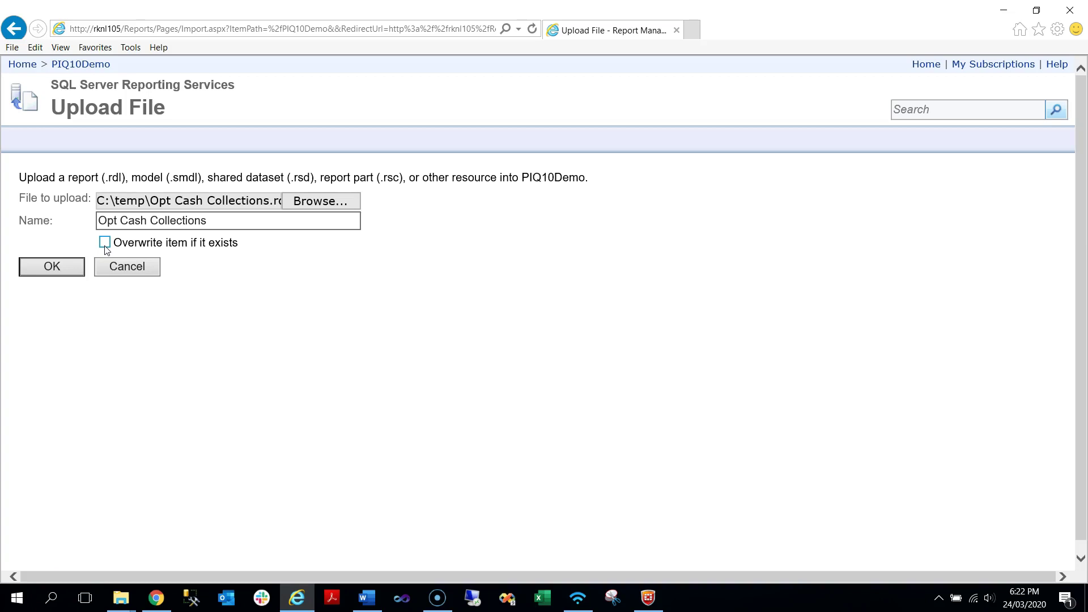
pyautogui.click(69, 275)
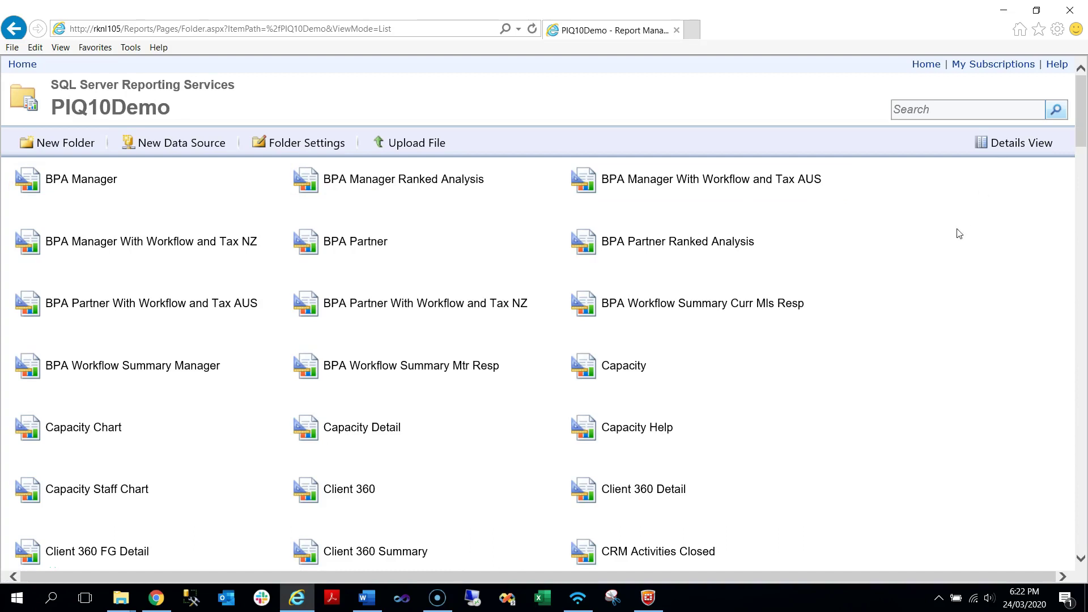
# Show the PIQ10Demo folder in detail view and open the uploaded Opt Cash Collections report.
pyautogui.click(1004, 154)
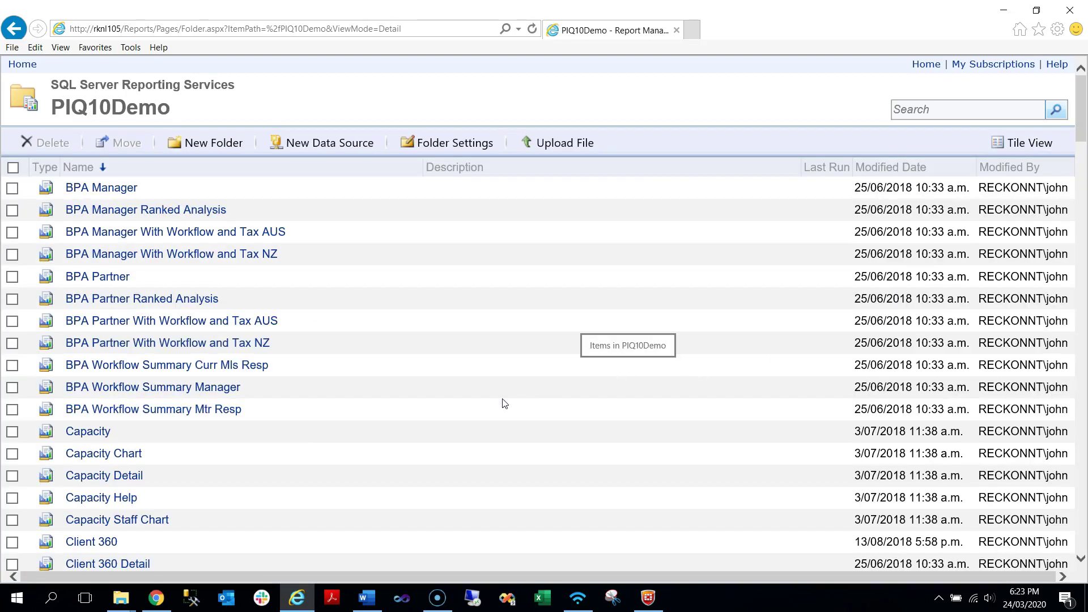
pyautogui.scroll(-4, 503, 402)
pyautogui.scroll(4, 502, 398)
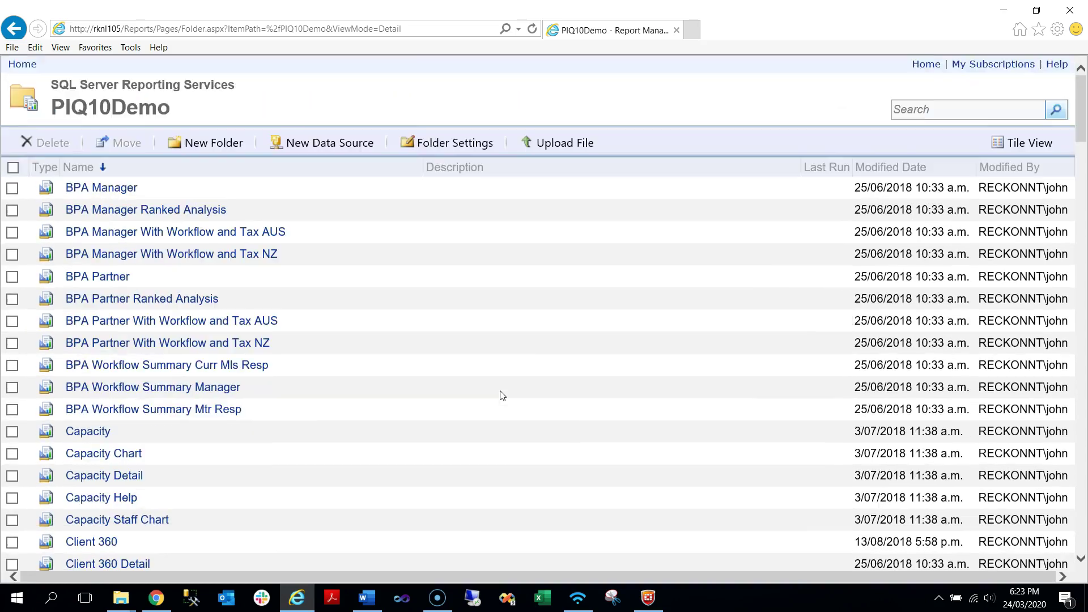
pyautogui.scroll(-6, 399, 419)
pyautogui.scroll(-12, 400, 420)
pyautogui.scroll(-2, 399, 420)
pyautogui.scroll(8, 399, 418)
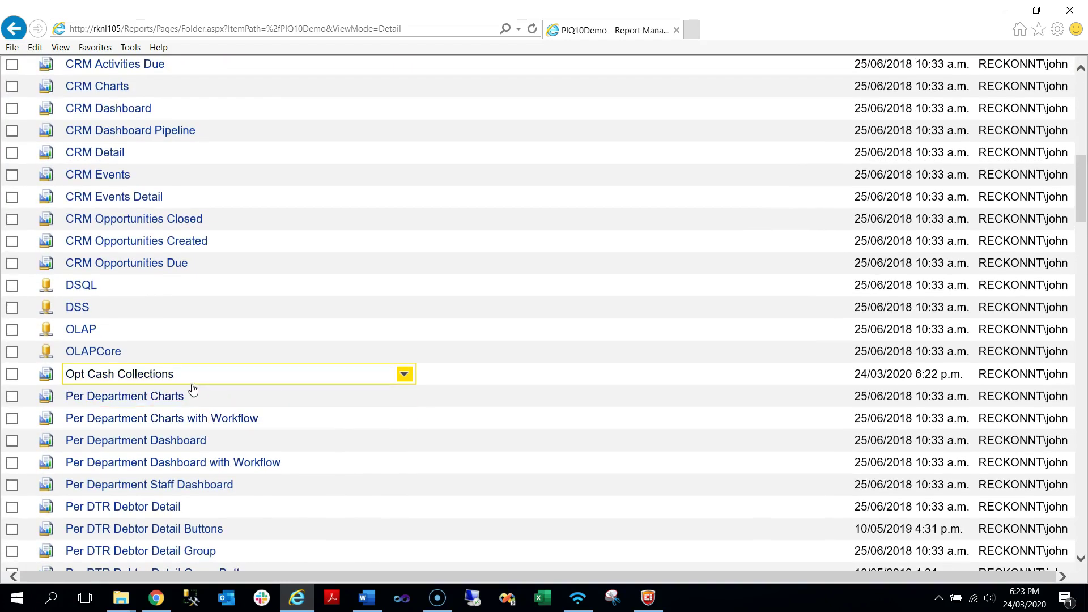
pyautogui.click(144, 378)
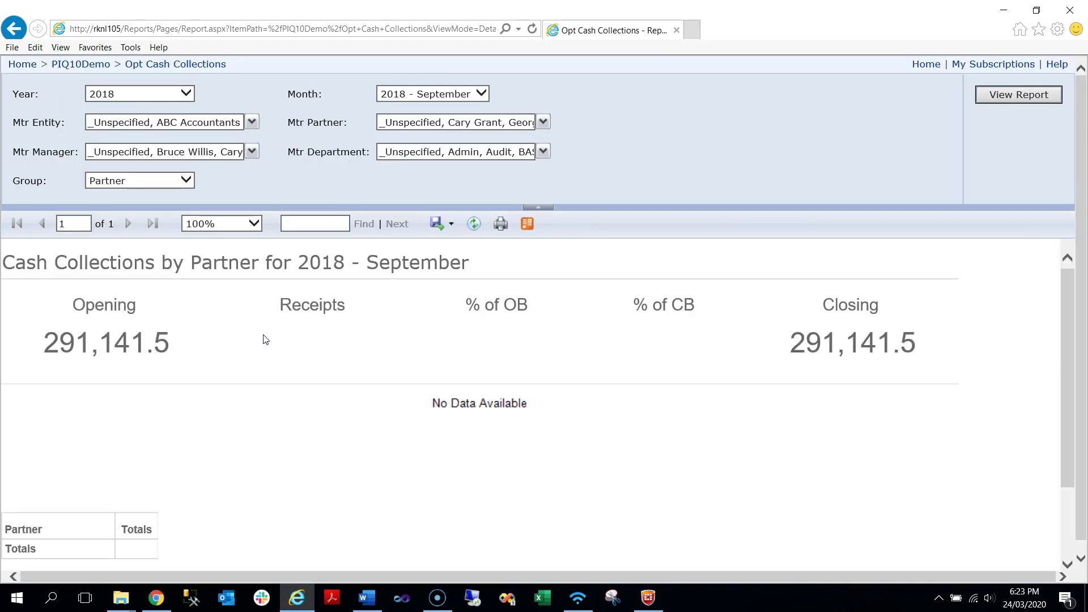
# Run the Cash Collections report for the month 2018 - June and look over its chart and partner table.
pyautogui.click(479, 93)
pyautogui.click(446, 59)
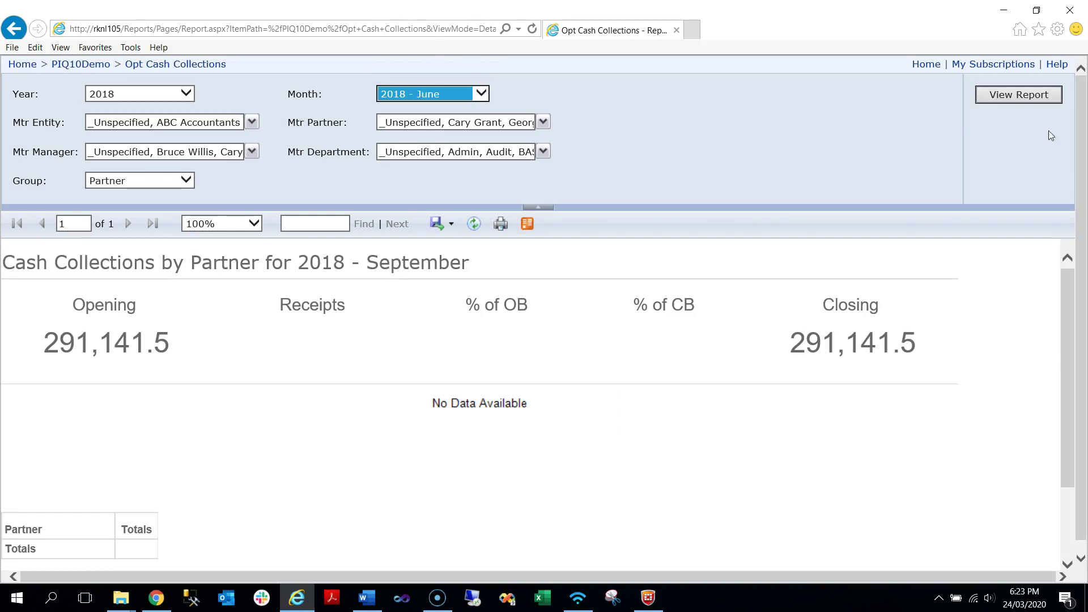
pyautogui.click(1037, 95)
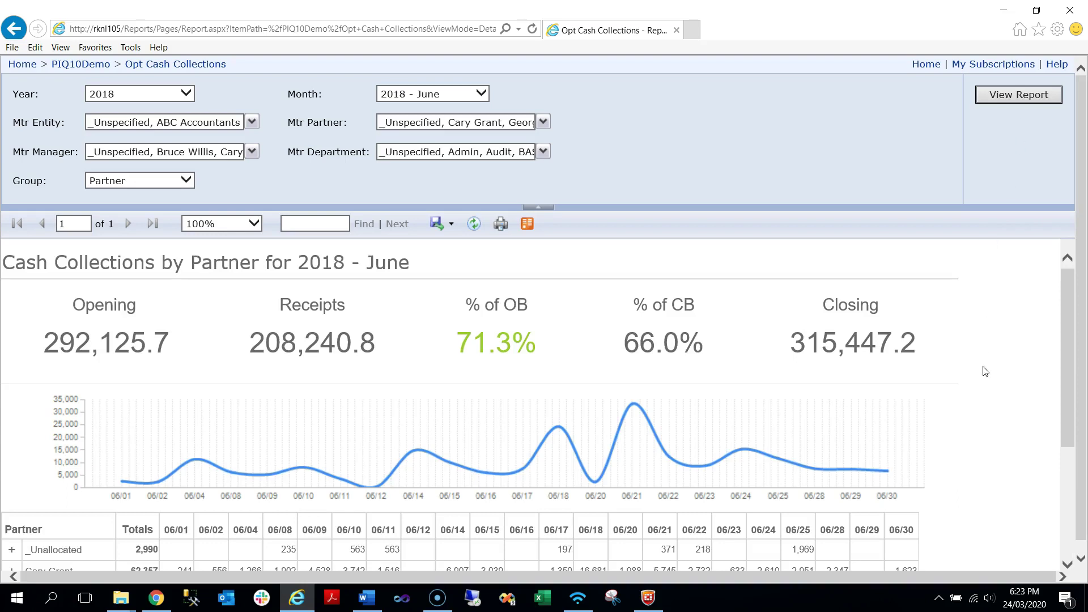
pyautogui.scroll(-3, 996, 395)
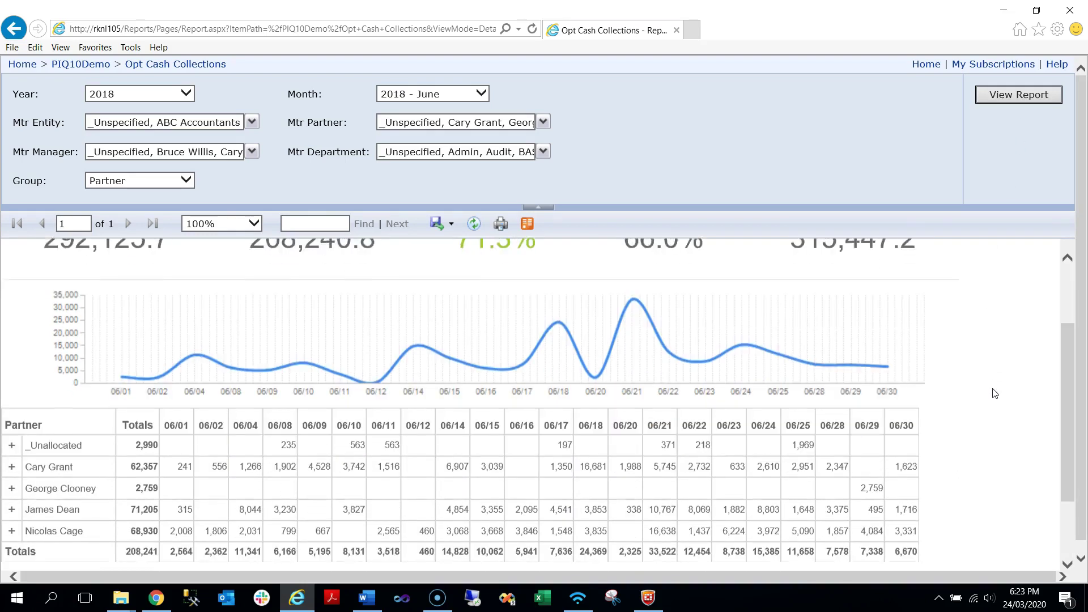
pyautogui.scroll(3, 993, 392)
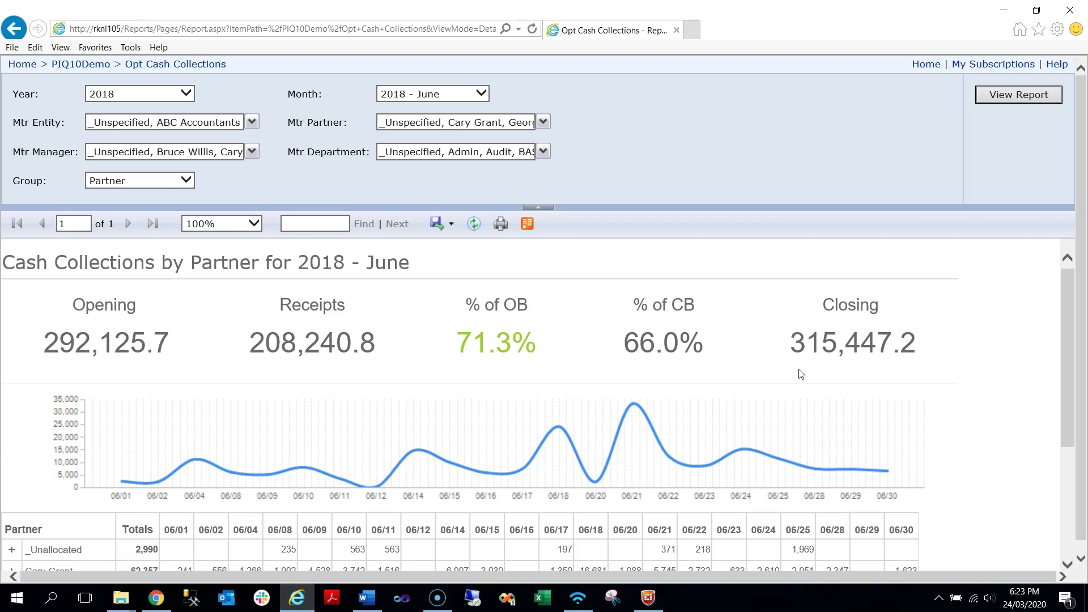
# In File Explorer, open the FirmDashboards folder within PIQReports\Reports\Dashboards\Firm of the PracticeIQ web folder.
pyautogui.click(121, 600)
pyautogui.moveTo(191, 560)
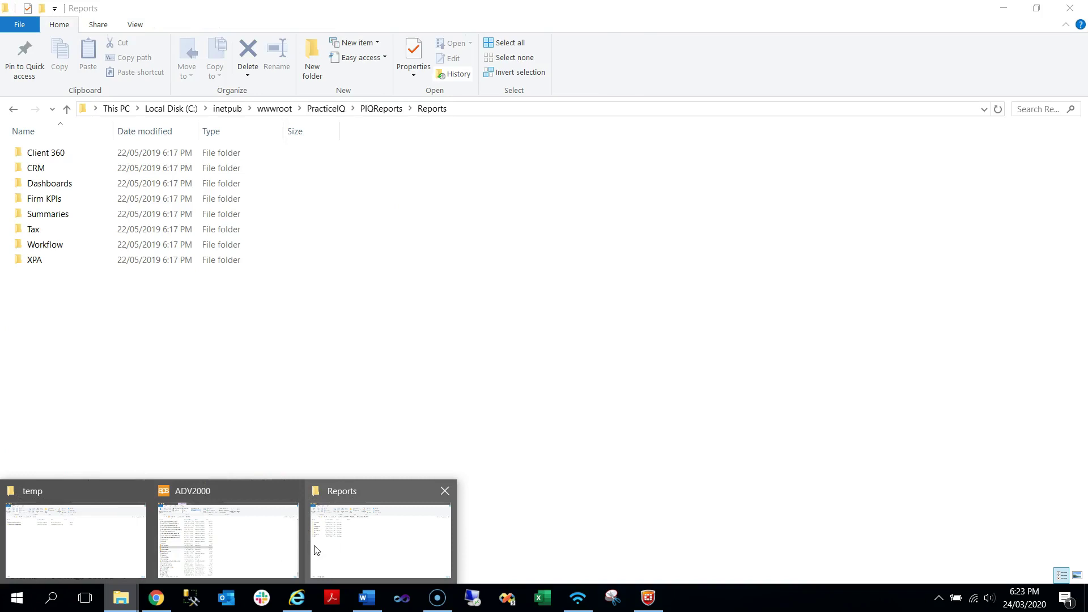
pyautogui.click(345, 546)
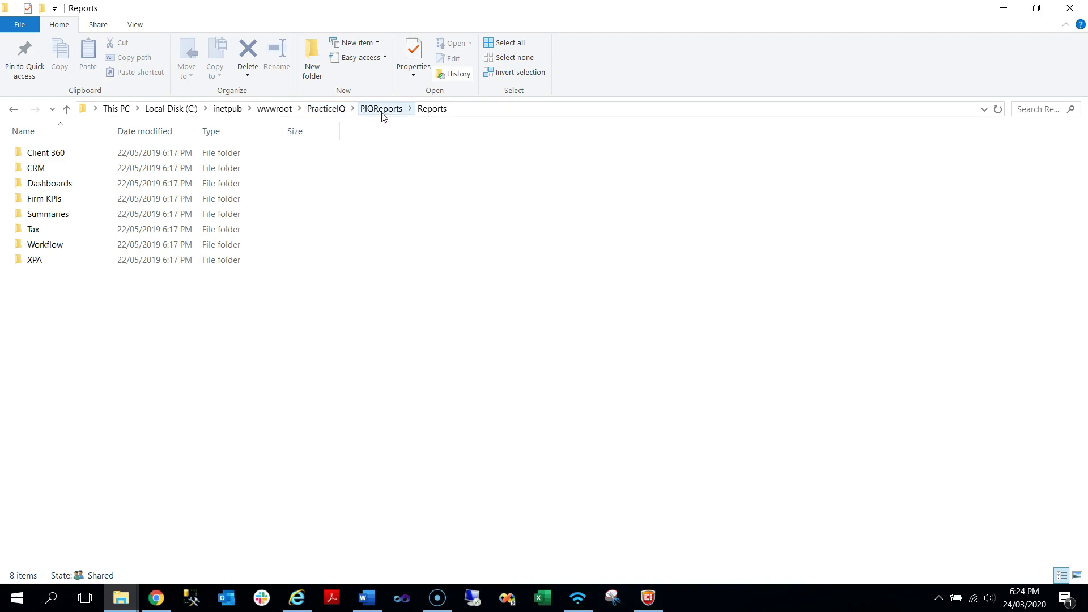
pyautogui.click(433, 109)
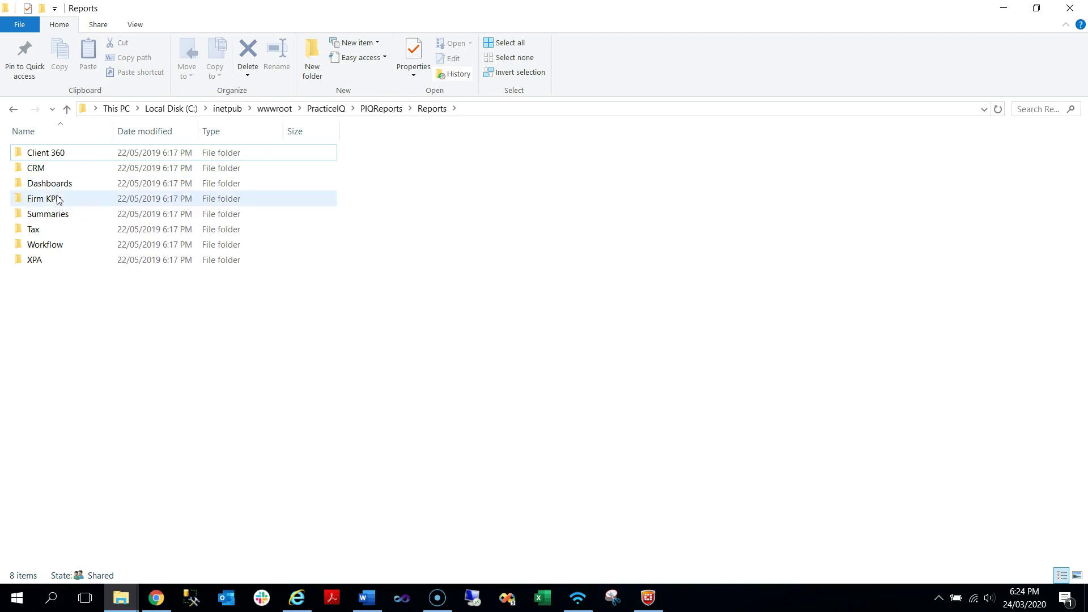
pyautogui.doubleClick(62, 187)
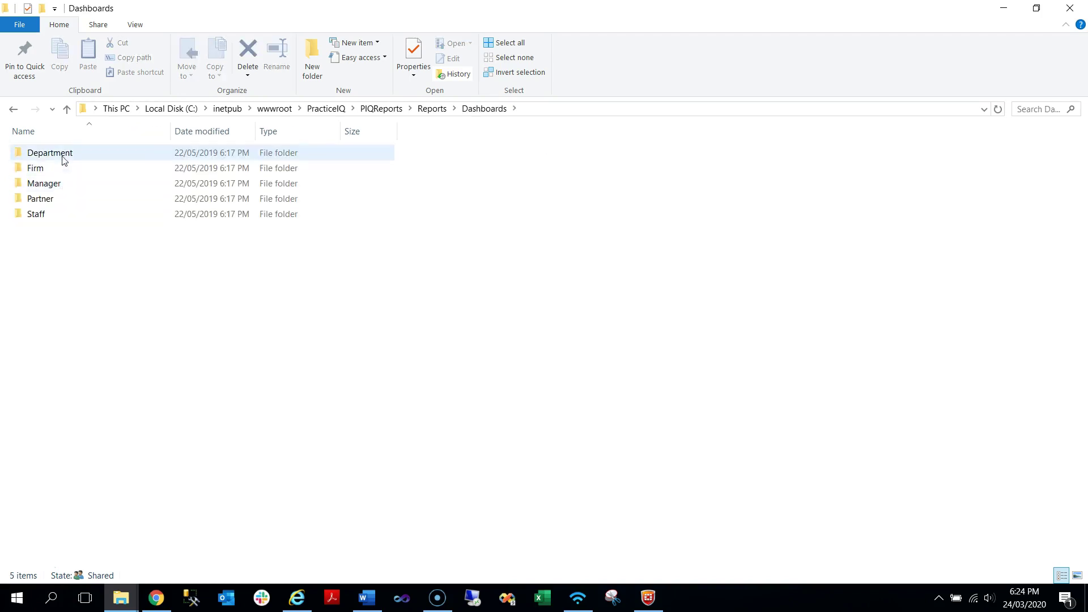
pyautogui.doubleClick(43, 170)
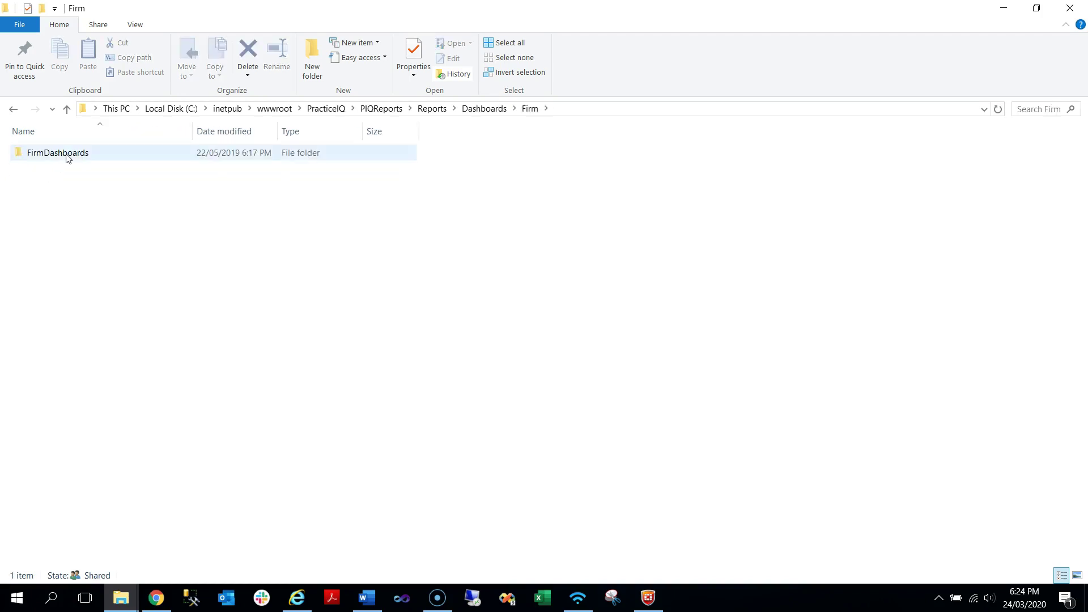
pyautogui.doubleClick(66, 153)
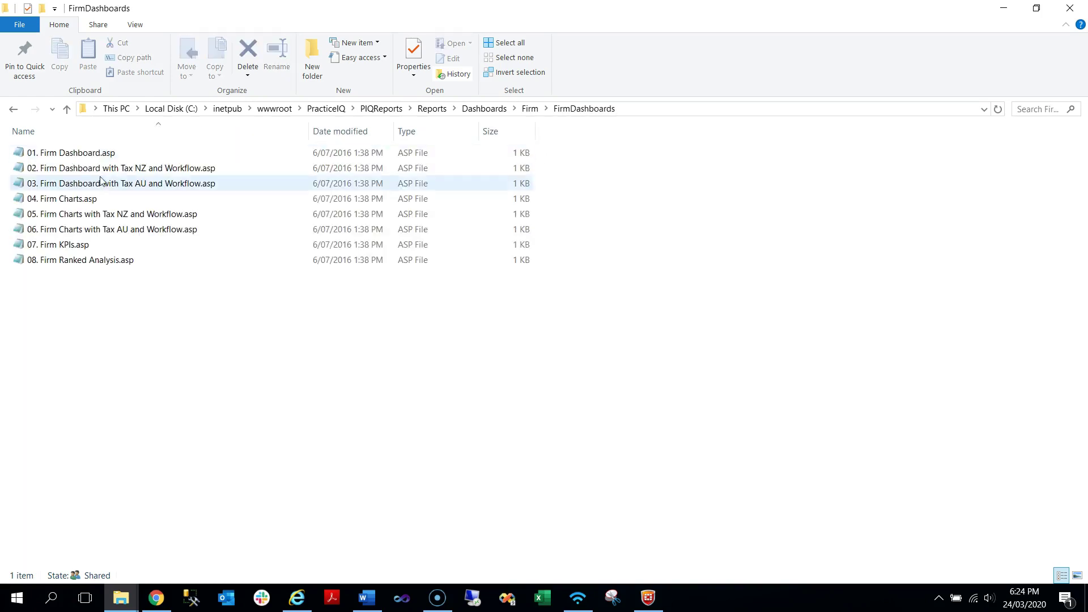
# Duplicate the file 08. Firm Ranked Analysis.asp within the FirmDashboards folder.
pyautogui.click(99, 262)
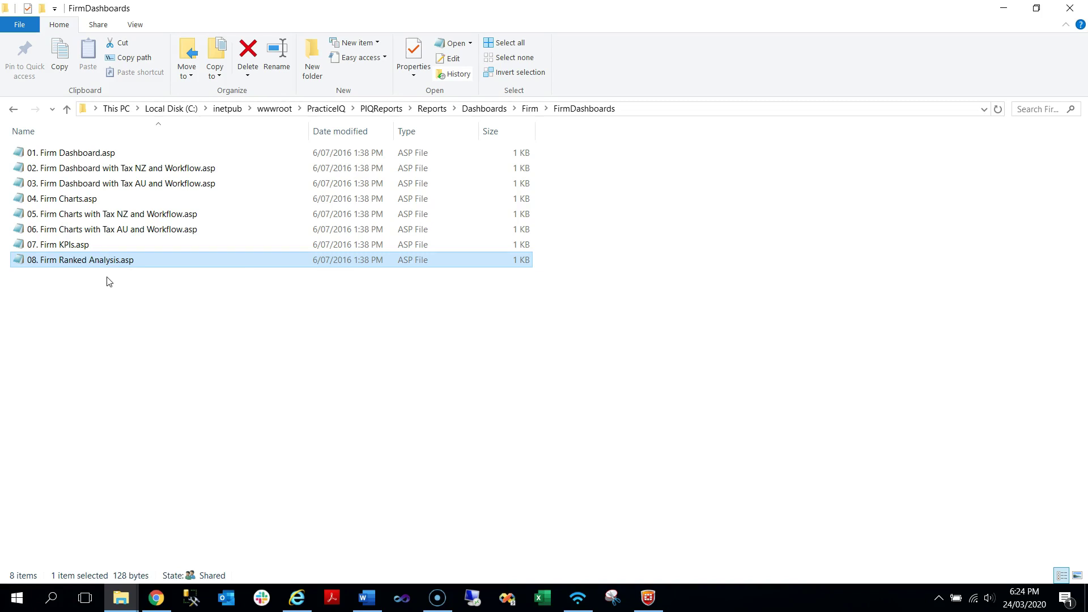
pyautogui.hotkey('ctrl', 'c')
pyautogui.hotkey('ctrl', 'v')
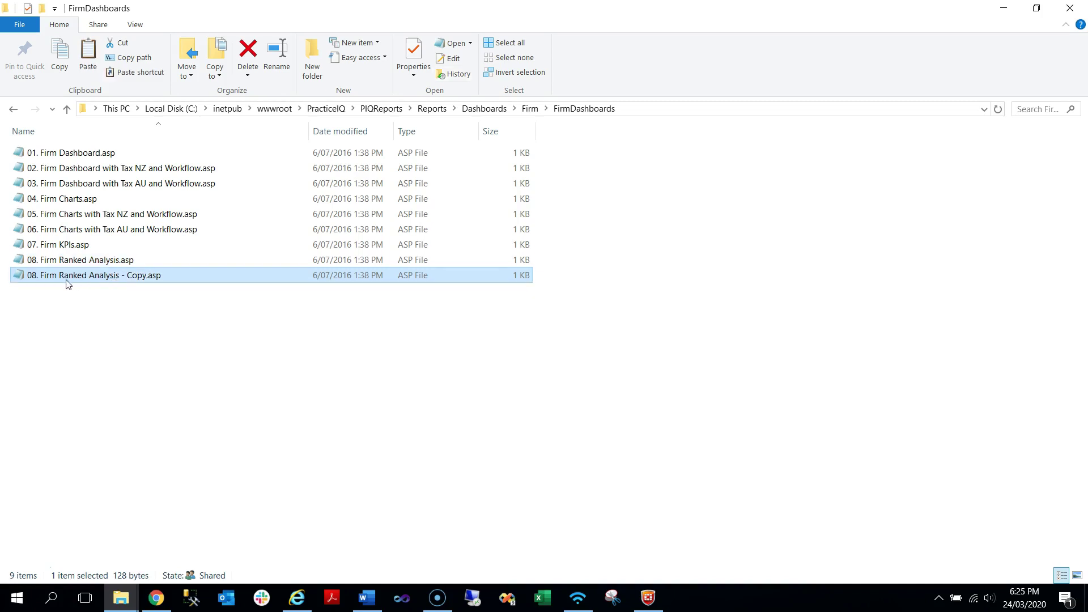
# Rename the duplicated Firm Ranked Analysis file as 09 Cash Collections.asp.
pyautogui.click(66, 280)
pyautogui.moveTo(42, 276); pyautogui.dragTo(142, 277)
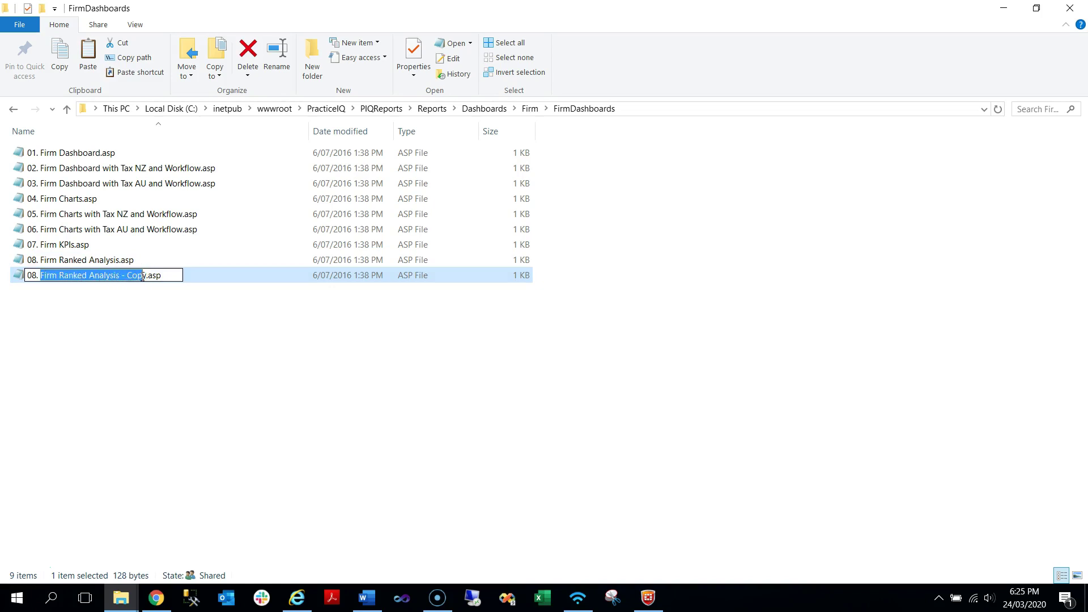
pyautogui.click(38, 277)
pyautogui.press('BackSpace')
pyautogui.write('9')
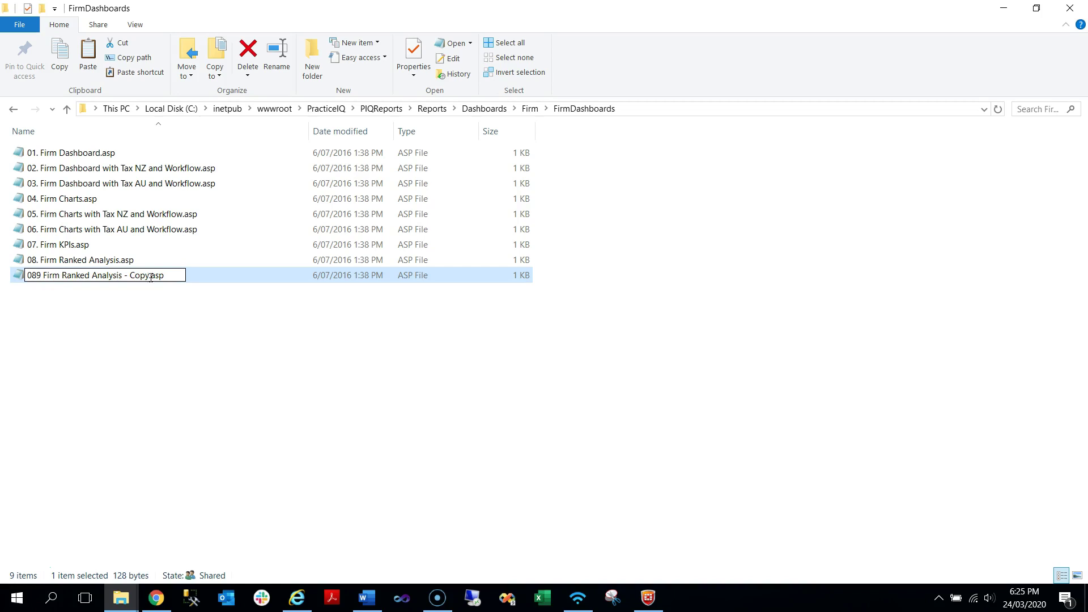
pyautogui.moveTo(148, 276); pyautogui.dragTo(44, 276)
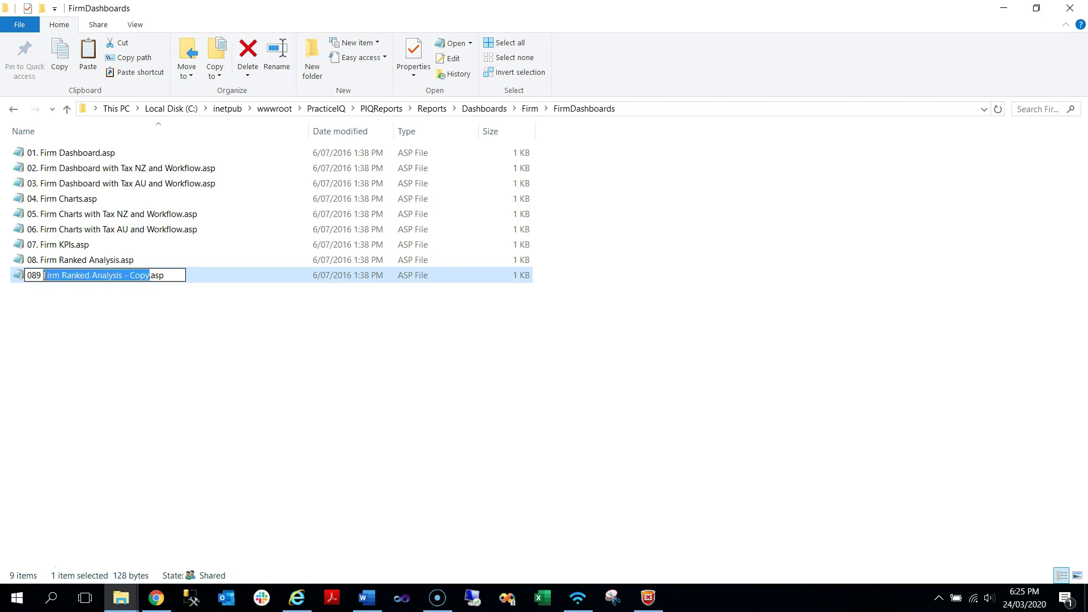
pyautogui.click(38, 276)
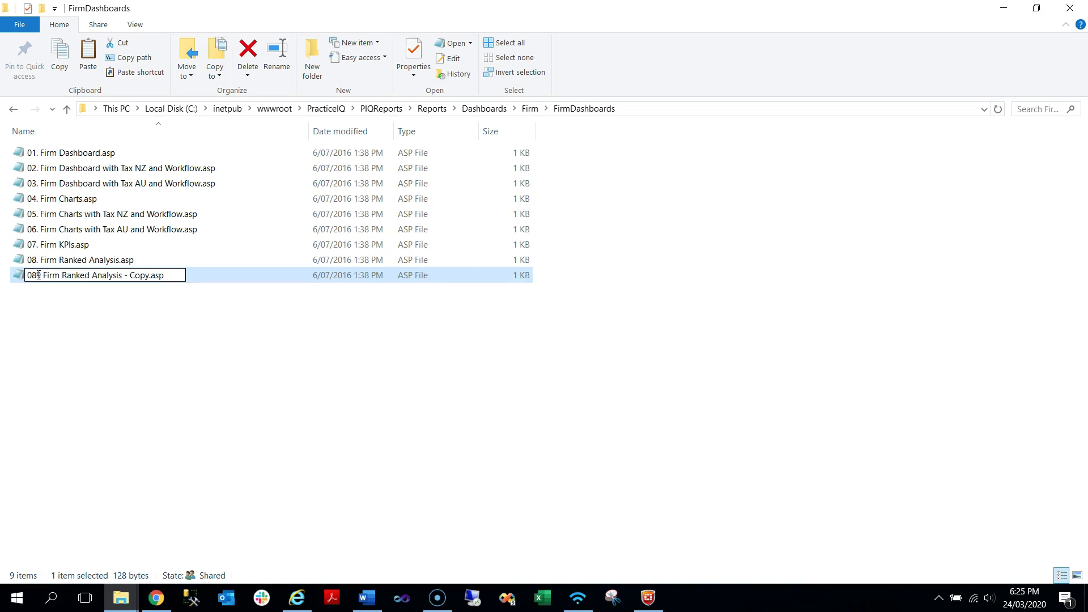
pyautogui.press('BackSpace')
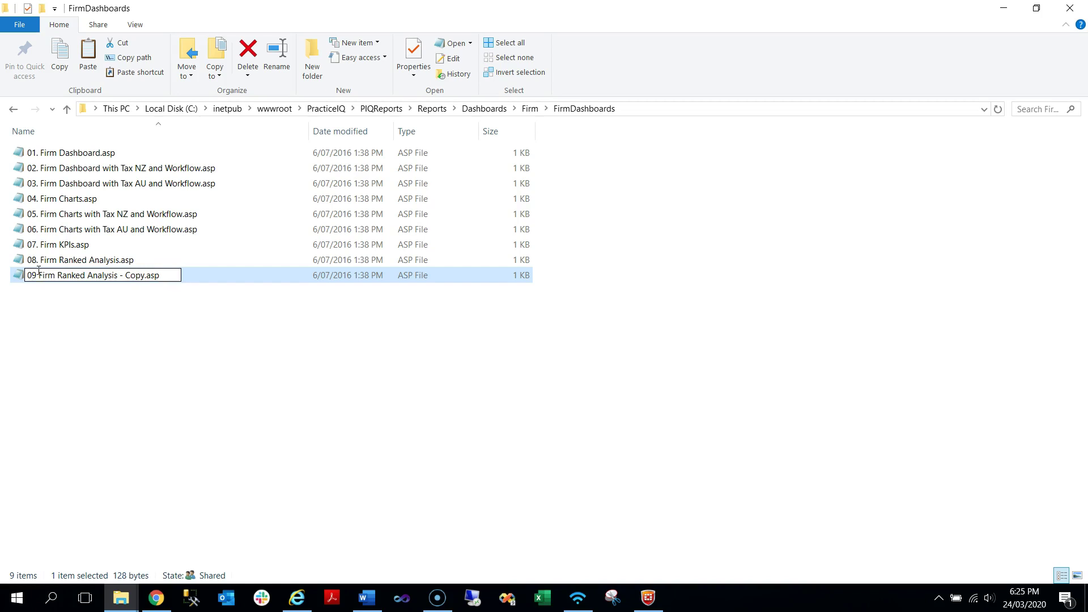
pyautogui.moveTo(43, 276); pyautogui.dragTo(141, 277)
pyautogui.press('BackSpace')
pyautogui.press('BackSpace')
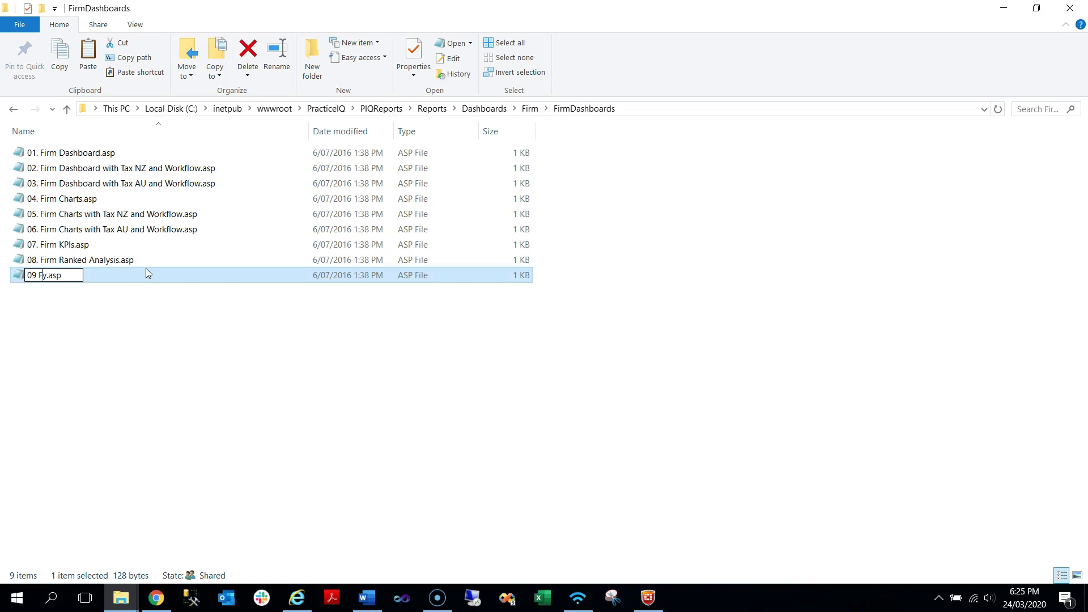
pyautogui.write('Cash')
pyautogui.write(' Colle')
pyautogui.write('ctions')
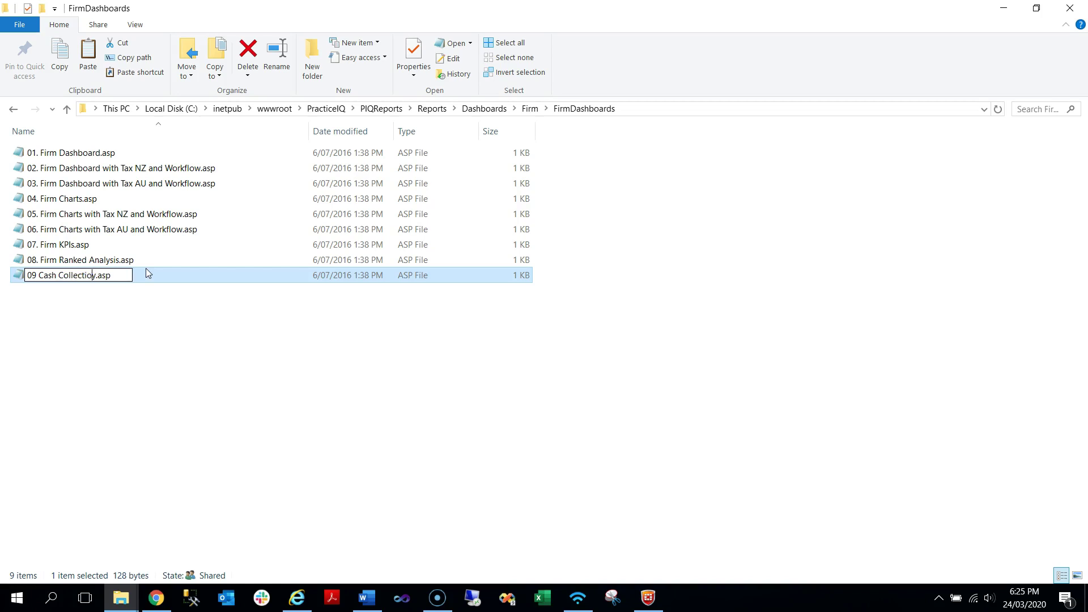
pyautogui.press('Delete')
pyautogui.click(116, 295)
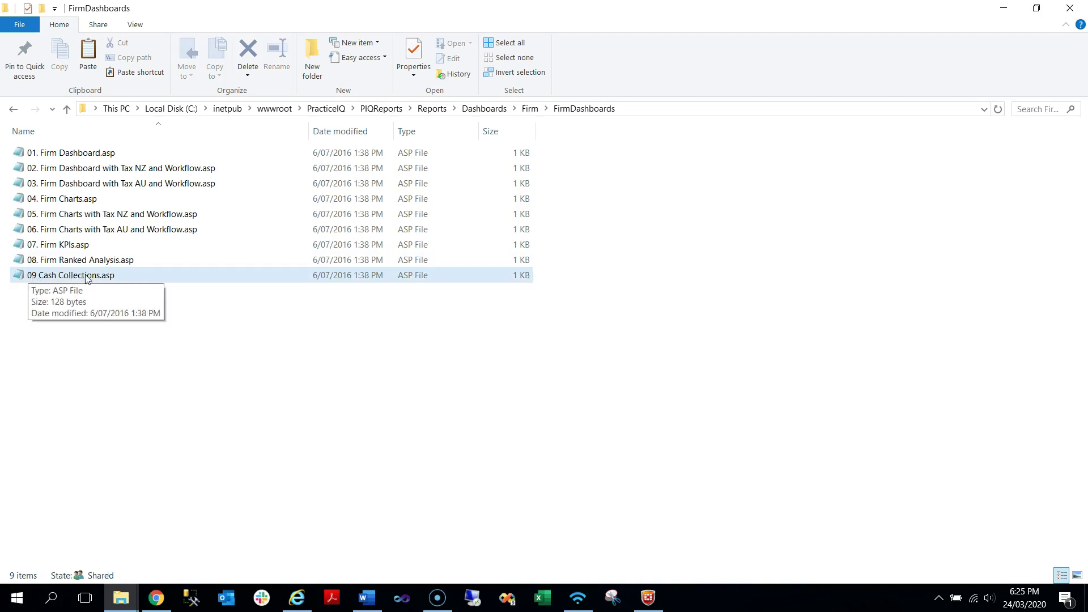
# Open 09 Cash Collections.asp in Notepad, replace Per+Ranked+Analysis with Opt+Cash+Collections in the redirect line, and save the file.
pyautogui.rightClick(45, 272)
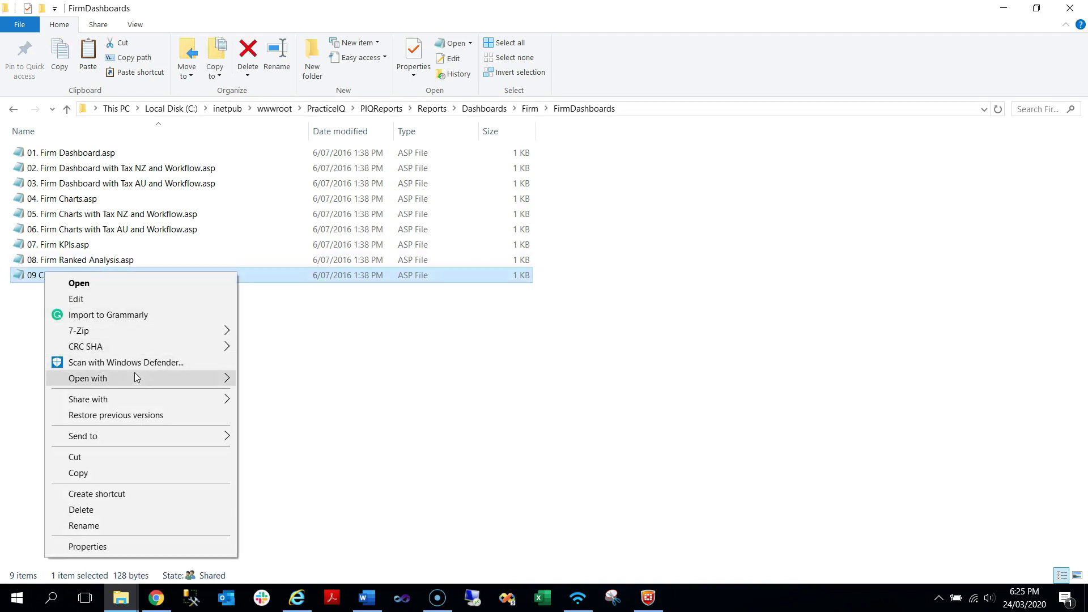
pyautogui.moveTo(140, 378)
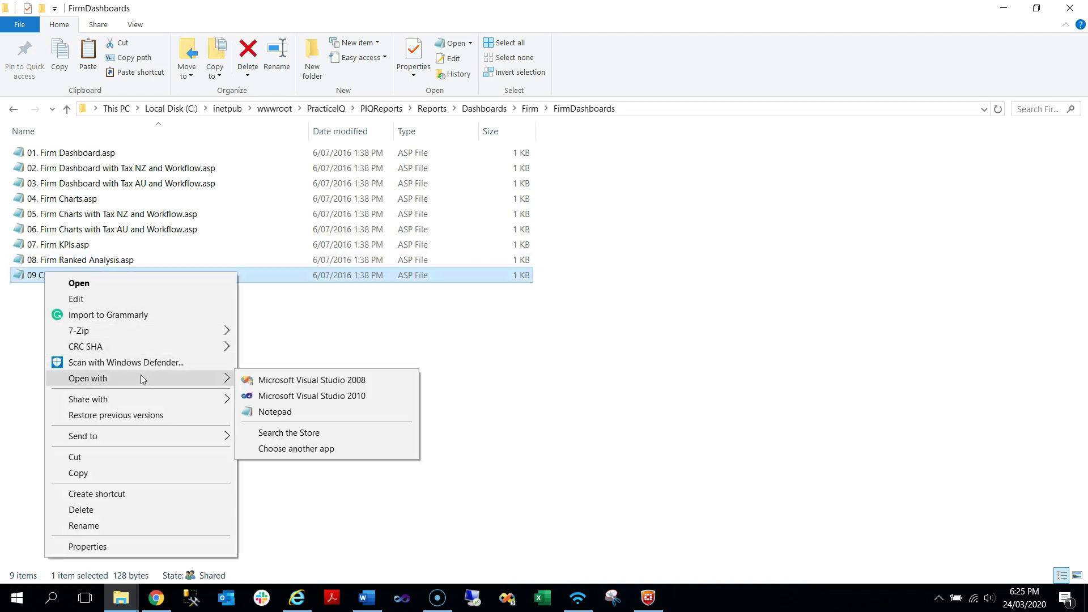
pyautogui.click(276, 412)
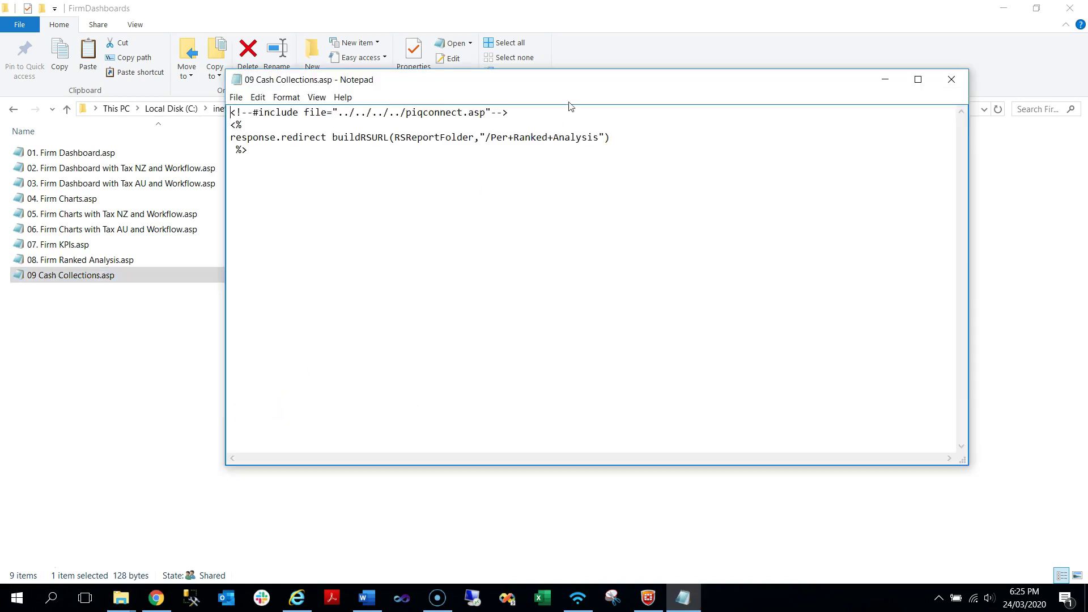
pyautogui.moveTo(586, 86); pyautogui.dragTo(531, 101)
pyautogui.moveTo(546, 153); pyautogui.dragTo(438, 153)
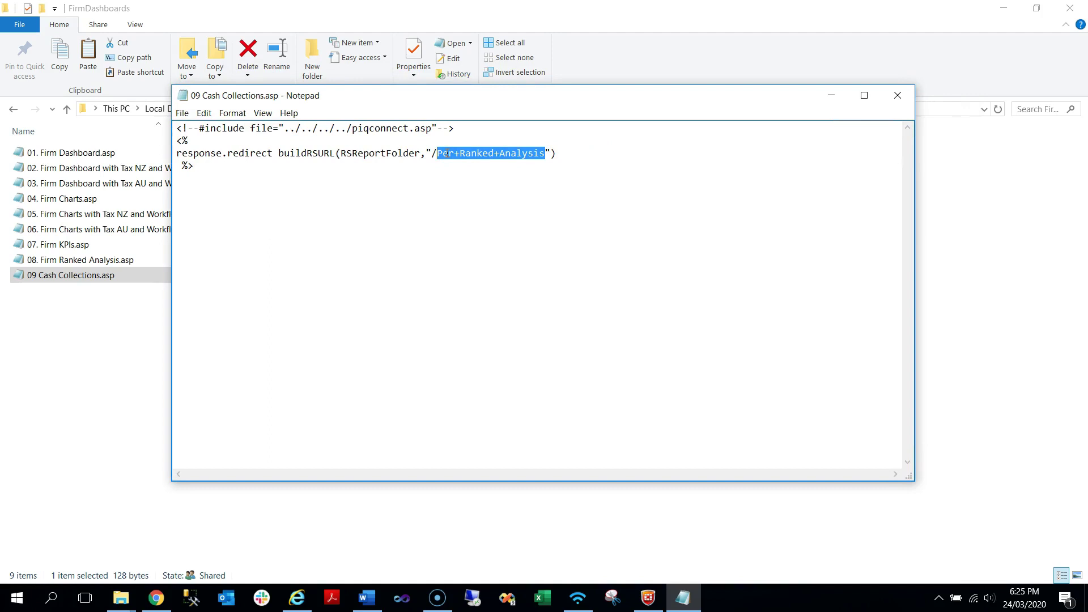
pyautogui.write('Opt')
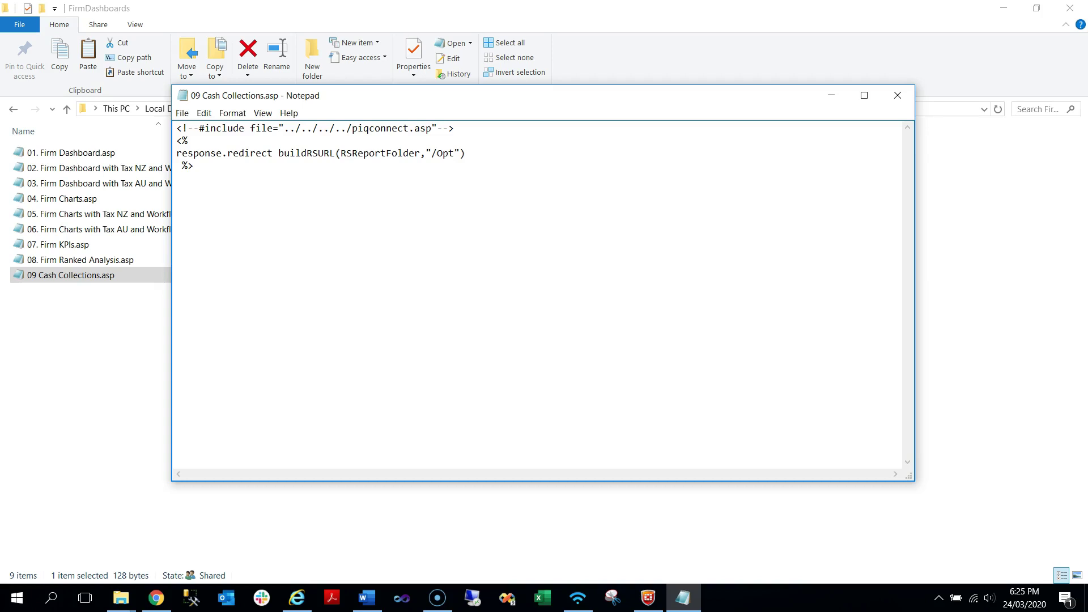
pyautogui.write('+Cash+Collections')
pyautogui.click(182, 113)
pyautogui.click(198, 157)
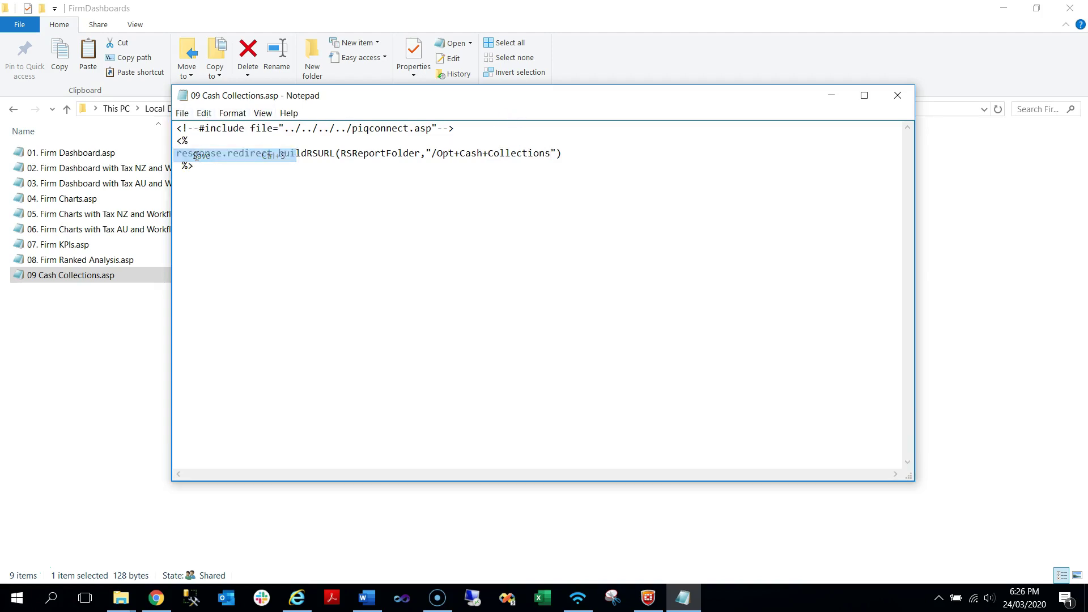
# Check the Opt Cash Collections.rdl file name in the temp folder against the report name in the redirect line.
pyautogui.click(121, 598)
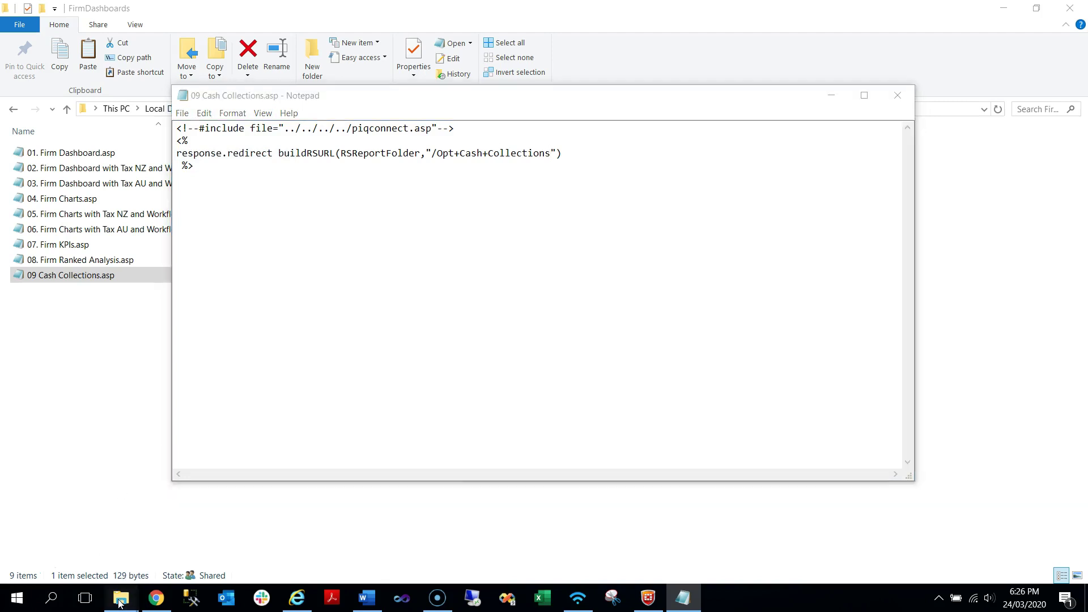
pyautogui.click(99, 560)
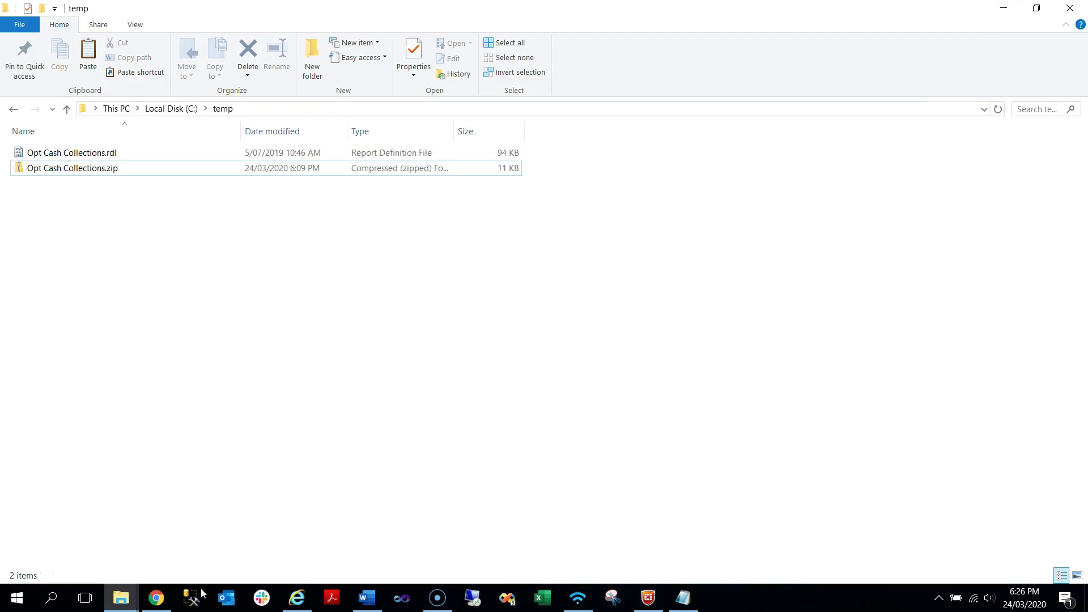
pyautogui.click(687, 599)
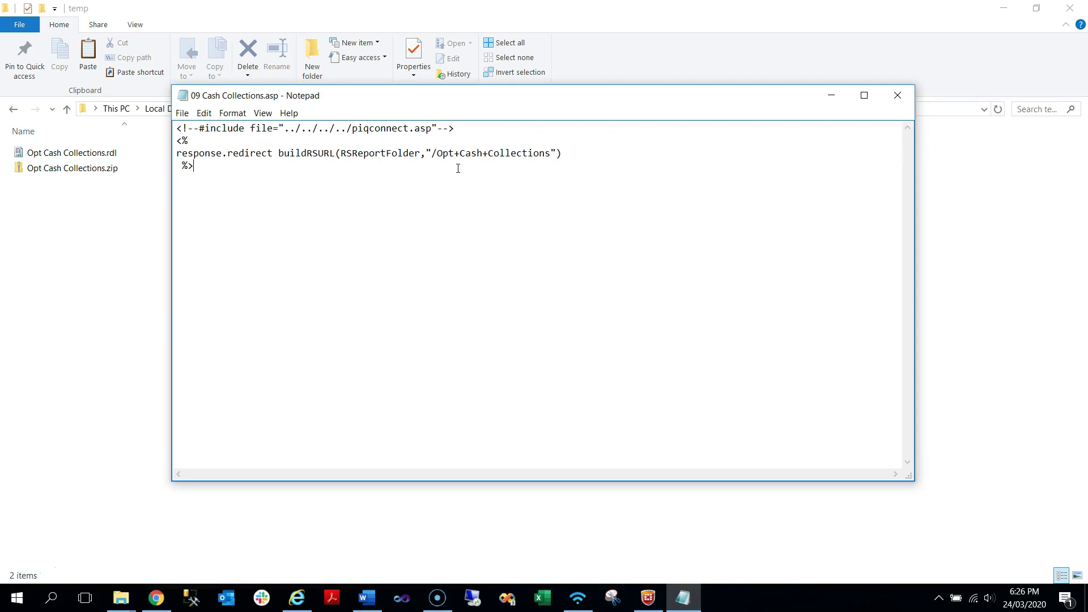
# Save and close 09 Cash Collections.asp and bring the FirmDashboards folder back up.
pyautogui.click(182, 113)
pyautogui.click(198, 156)
pyautogui.click(896, 96)
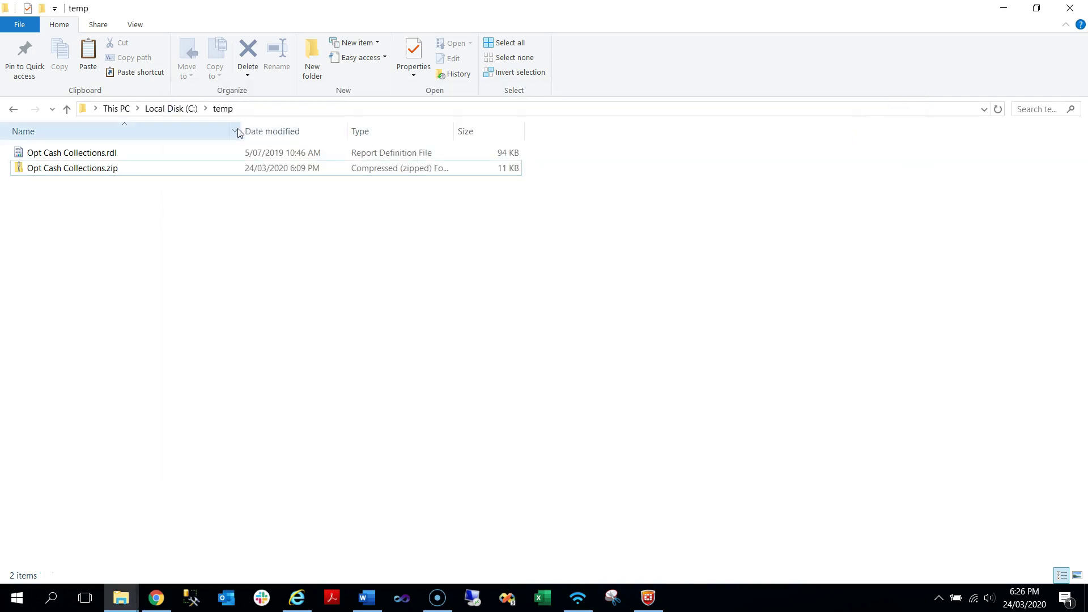
pyautogui.moveTo(138, 602)
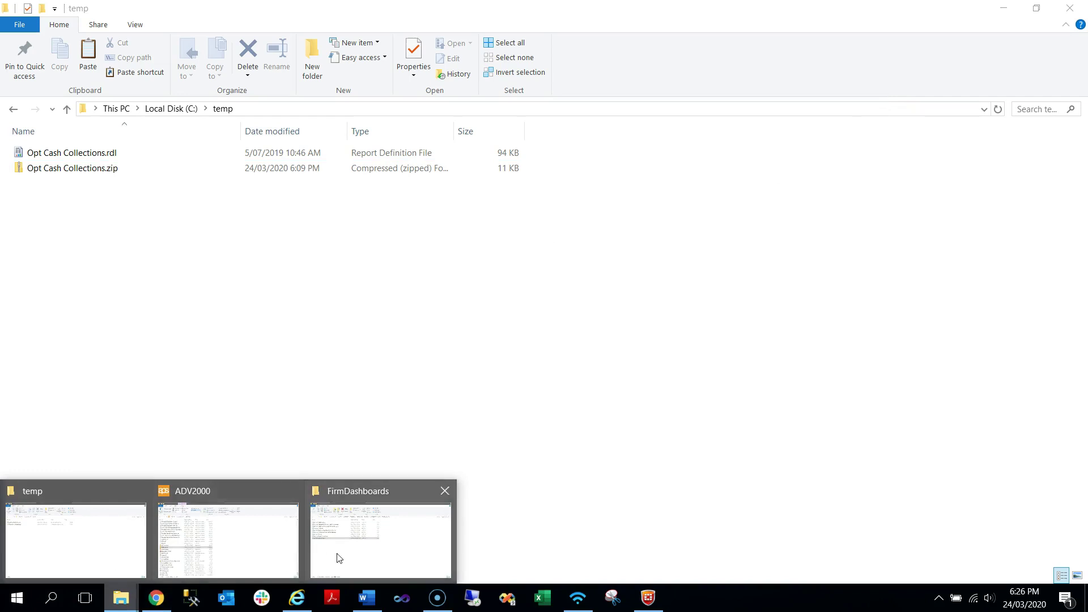
pyautogui.click(352, 557)
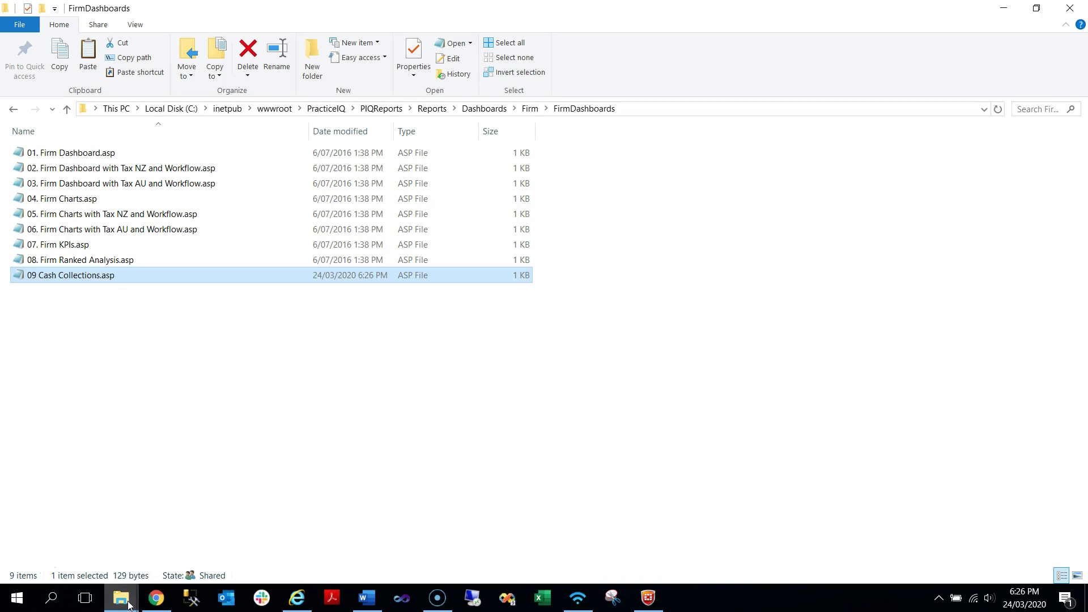
# Locate the PIQ.ACF file in the ADV2000 folder and in the PracticeIQ web folder.
pyautogui.moveTo(130, 599)
pyautogui.click(219, 530)
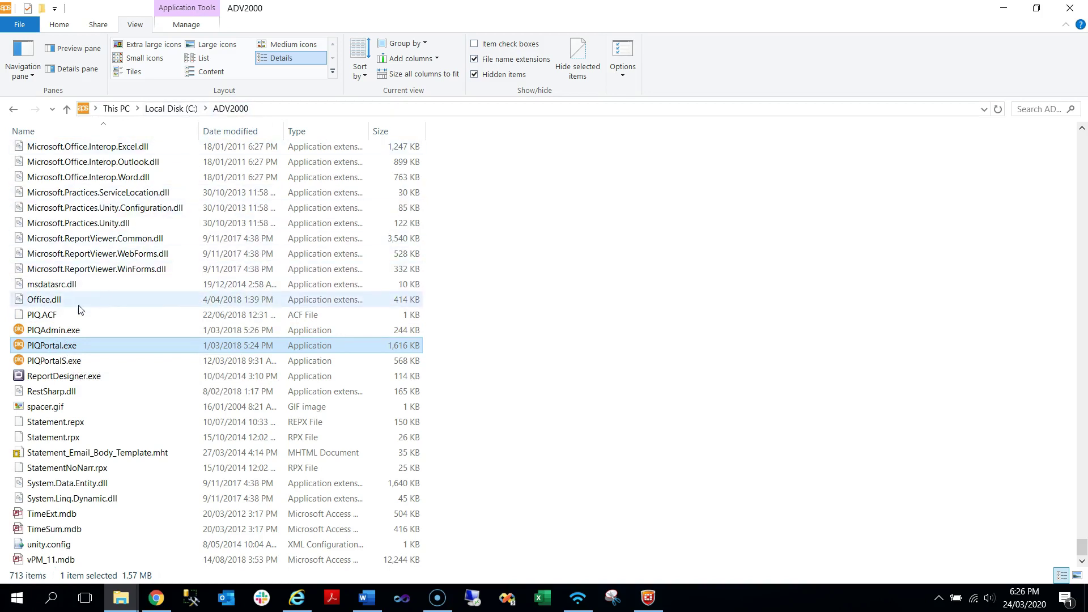
pyautogui.click(51, 318)
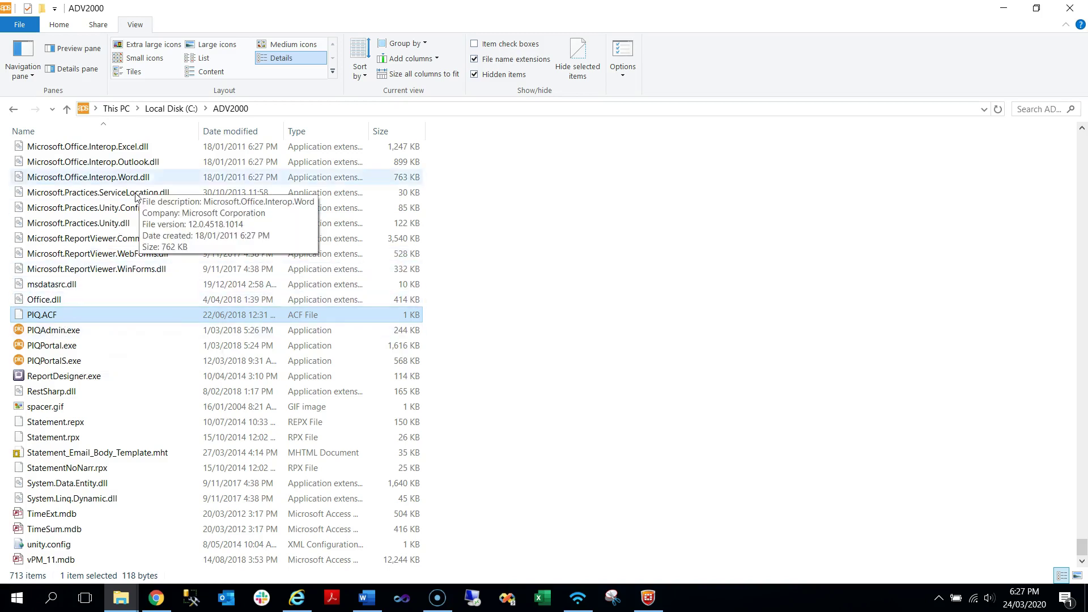
pyautogui.click(121, 598)
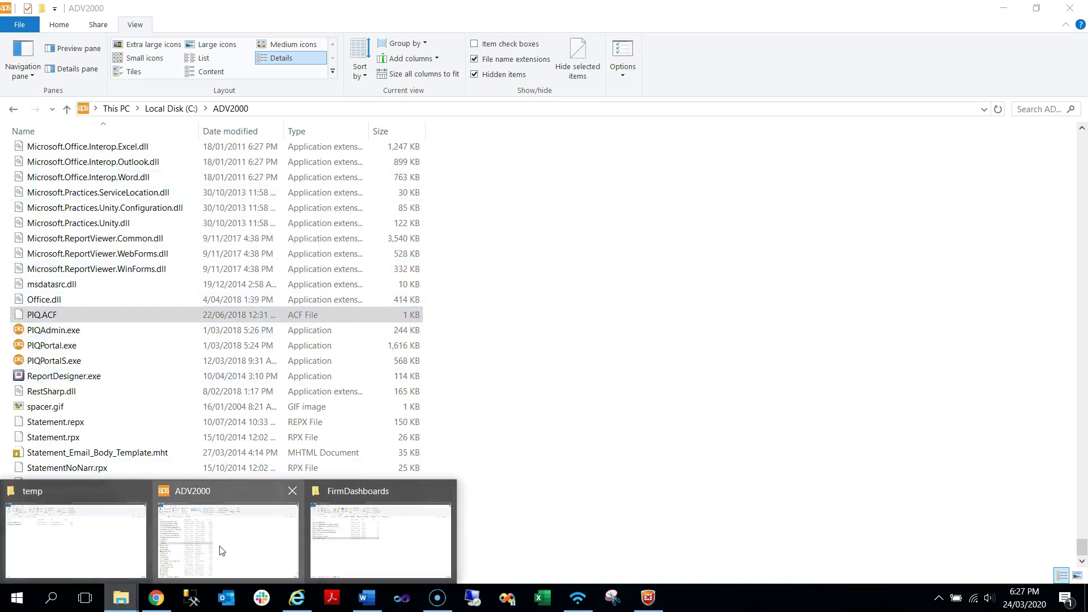
pyautogui.click(347, 545)
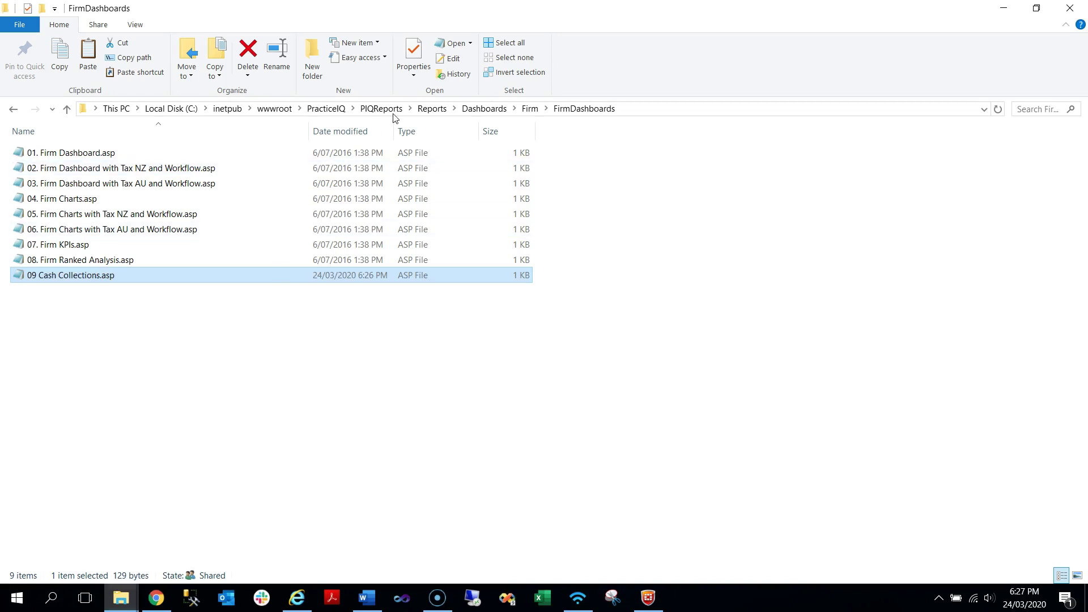
pyautogui.click(327, 111)
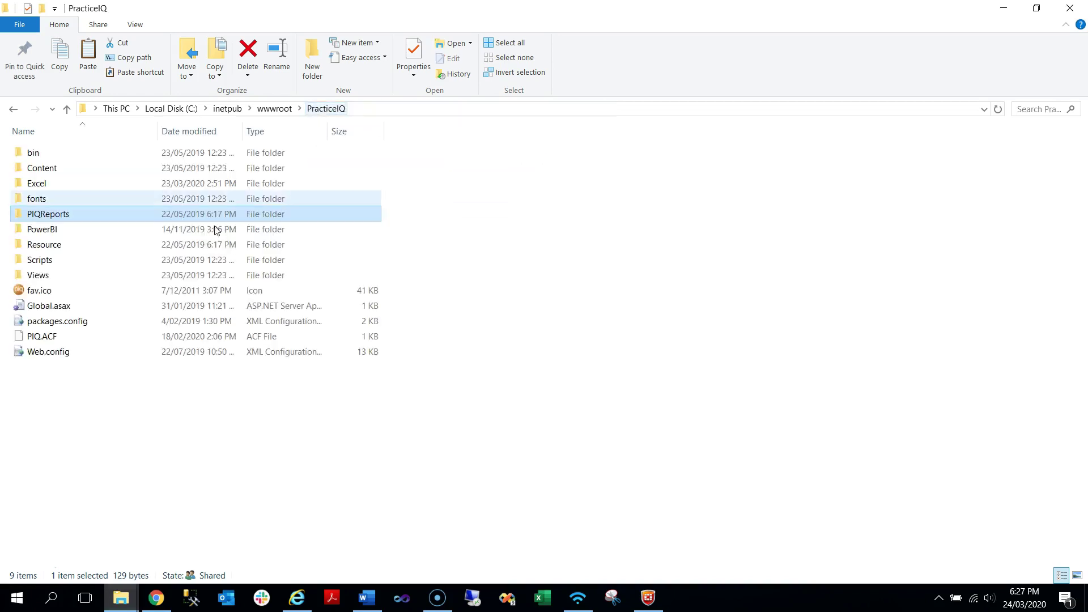
pyautogui.click(45, 338)
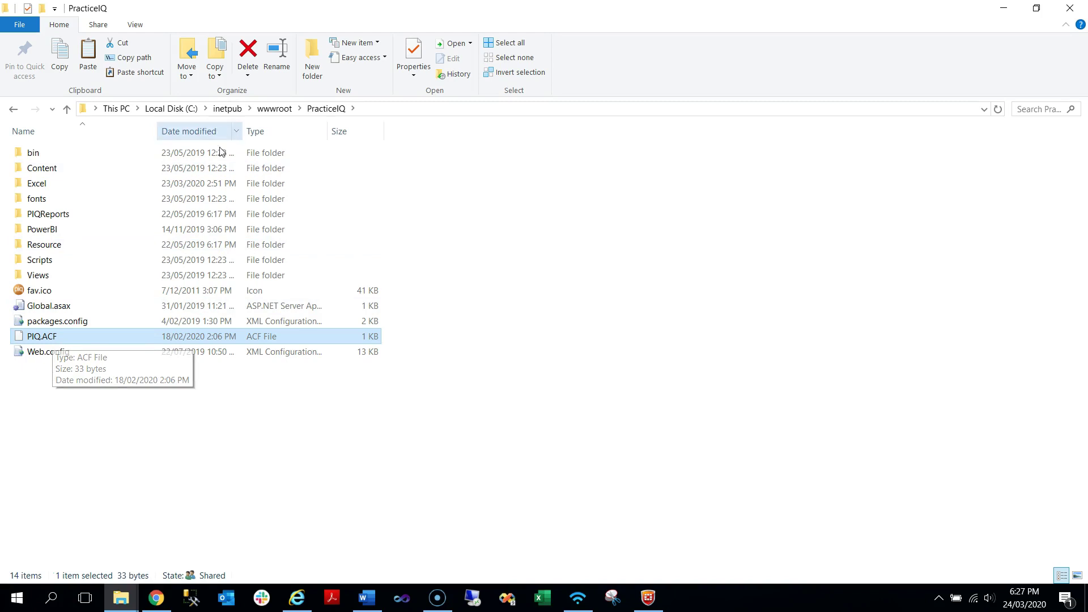
# Launch PIQPortal.exe from the ADV2000 folder and select the PIQ Admin profile.
pyautogui.click(121, 598)
pyautogui.click(189, 561)
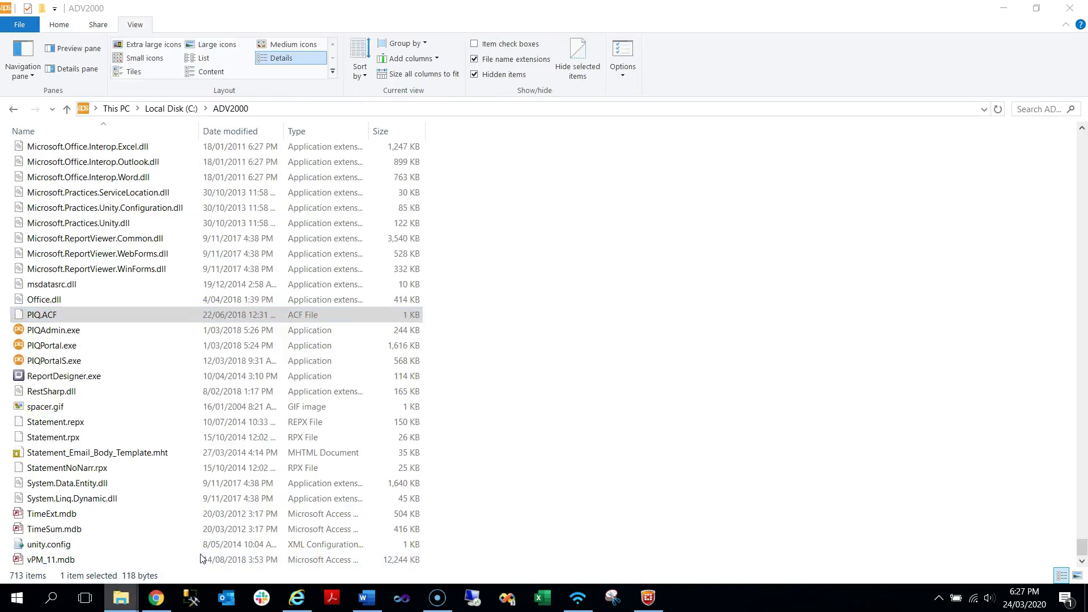
pyautogui.doubleClick(59, 349)
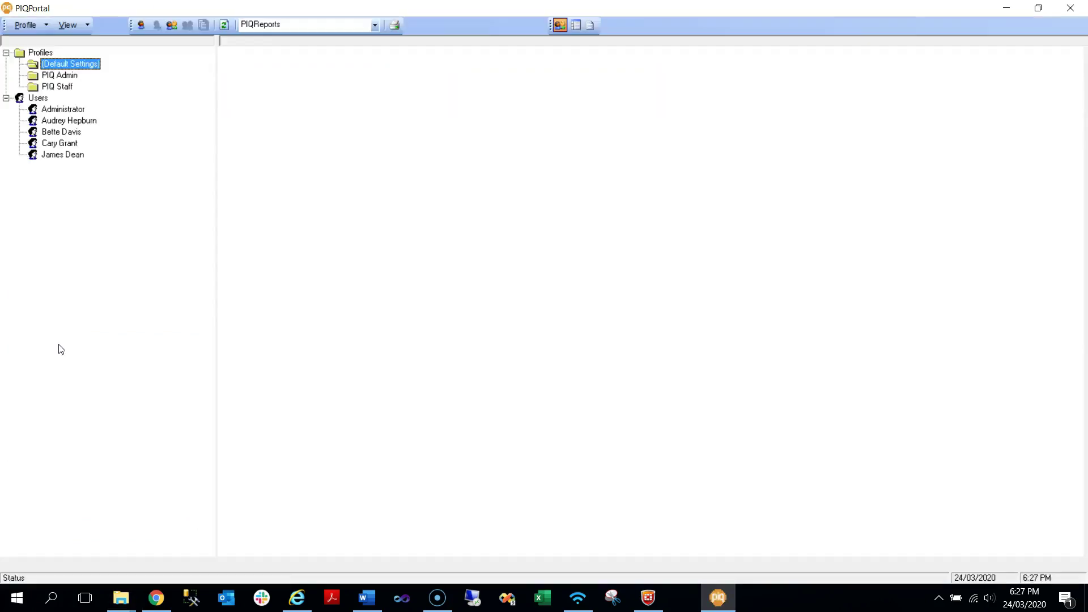
pyautogui.click(65, 87)
pyautogui.click(72, 76)
pyautogui.click(60, 86)
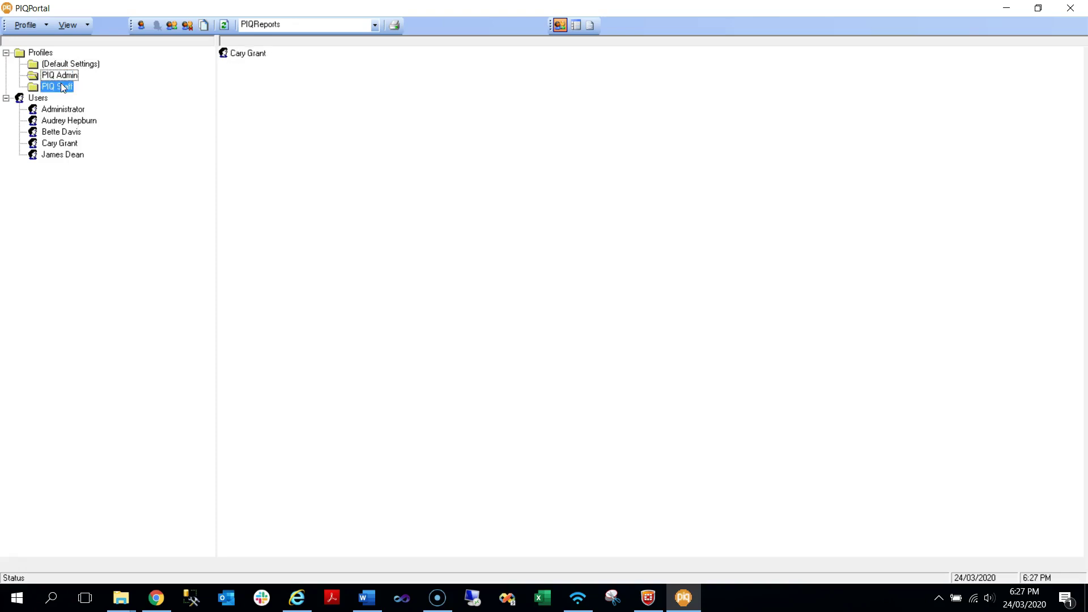
pyautogui.click(63, 76)
# Switch PIQPortal to the Reports view for the PIQ Admin profile and refresh the report list.
pyautogui.click(86, 27)
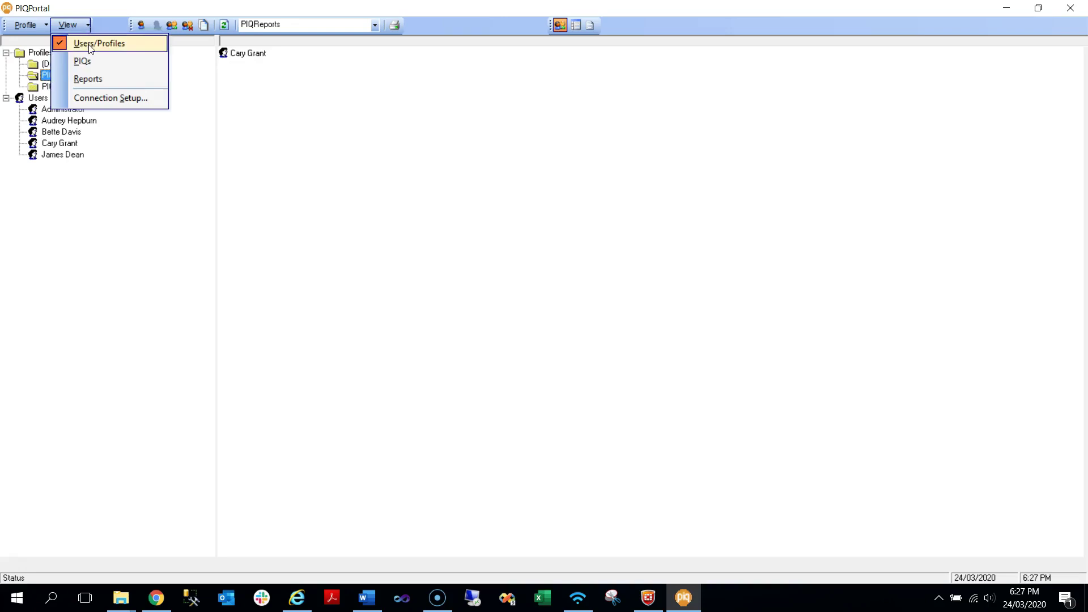
pyautogui.click(97, 80)
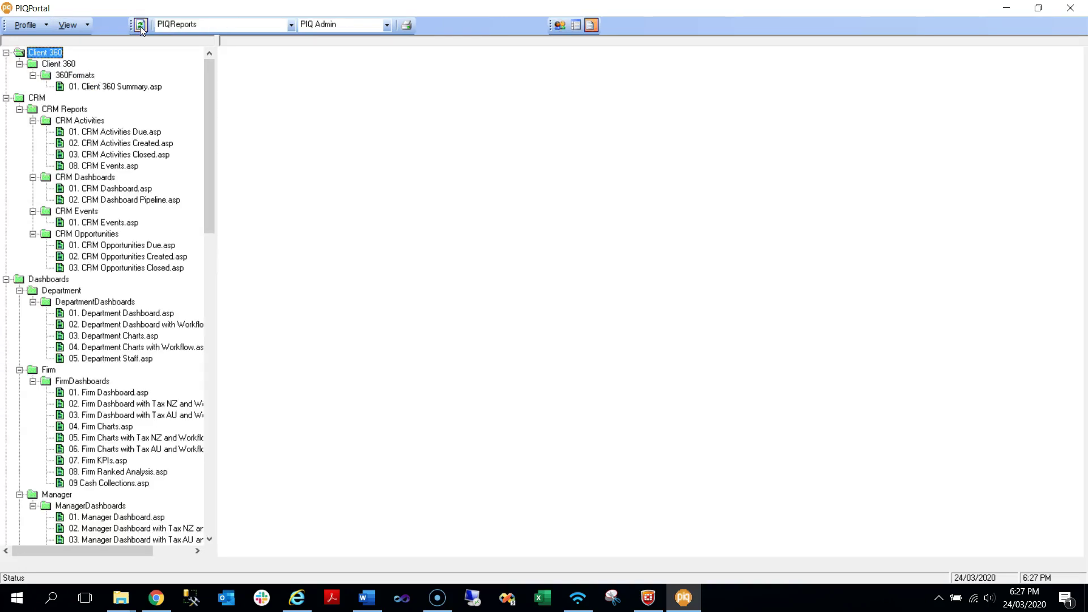
pyautogui.moveTo(209, 100); pyautogui.dragTo(170, 49)
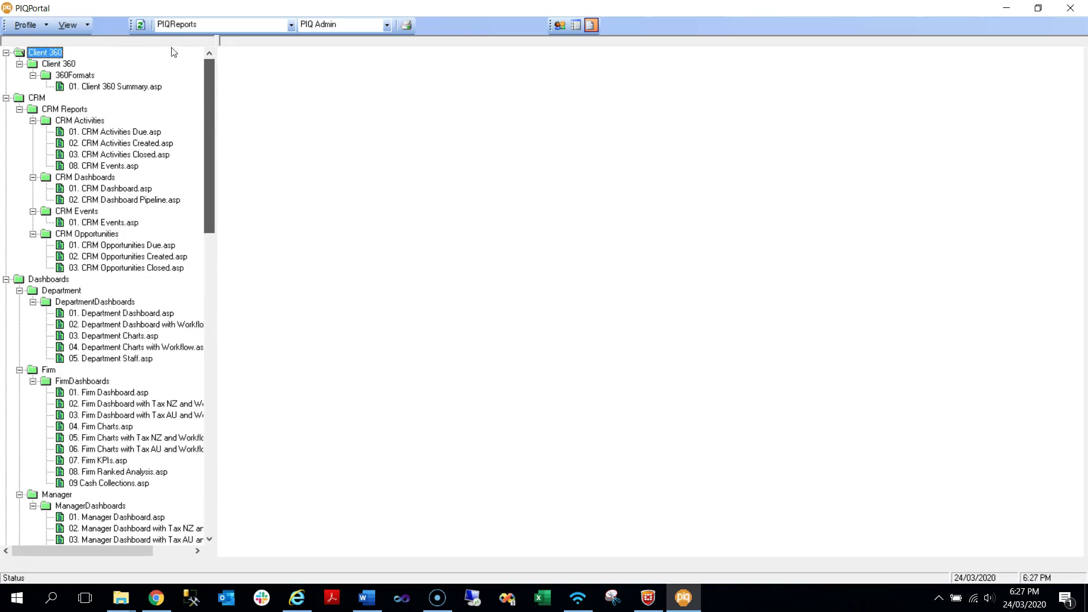
pyautogui.click(141, 25)
# Allow the PIQ Admin profile access to 09 Cash Collections.asp under FirmDashboards.
pyautogui.scroll(-4, 203, 162)
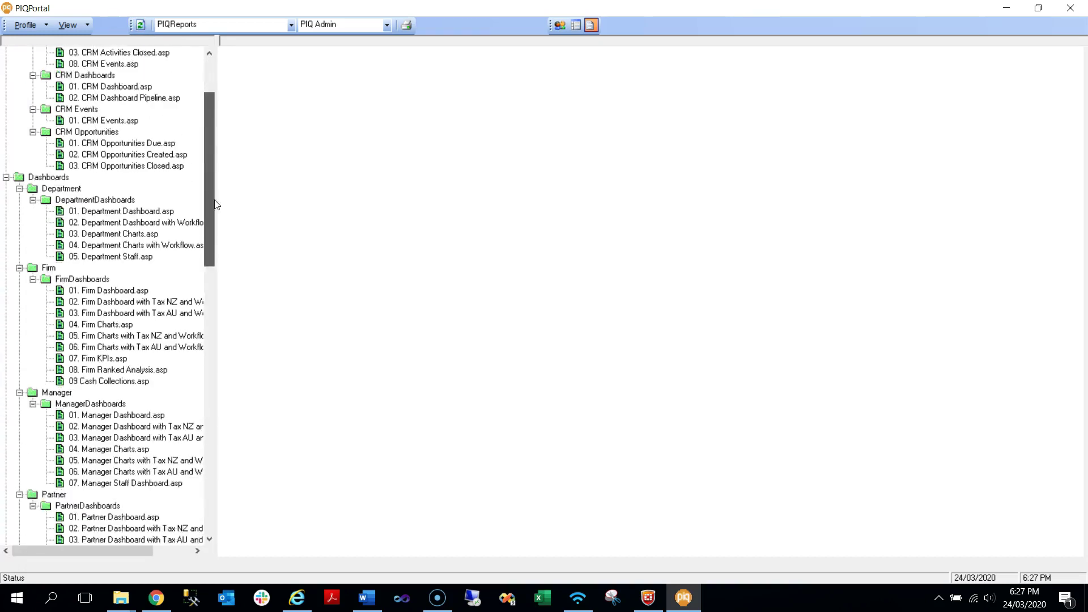
pyautogui.click(103, 324)
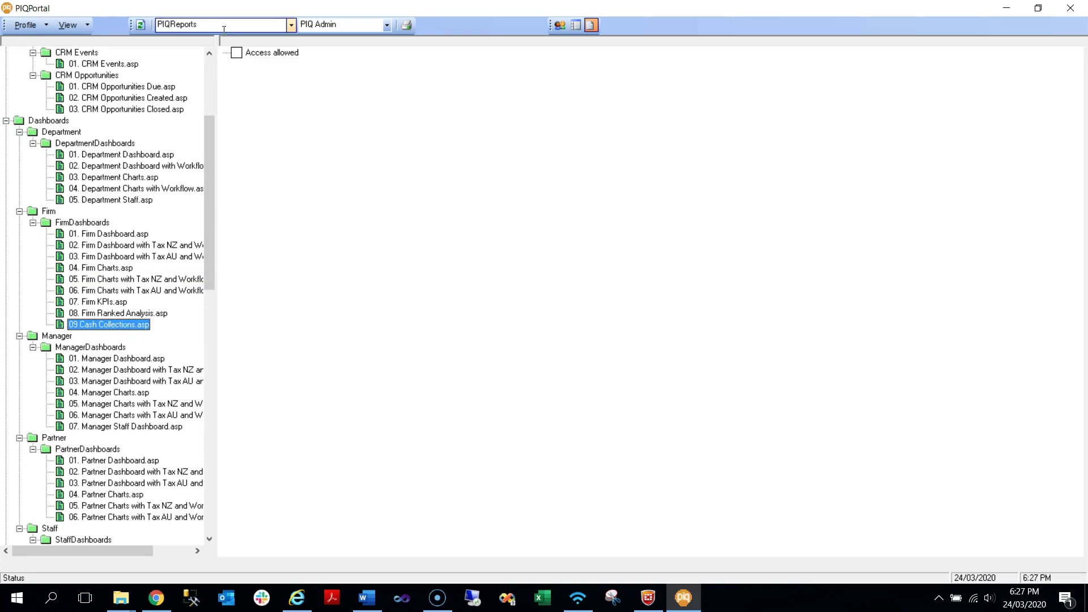
pyautogui.click(237, 53)
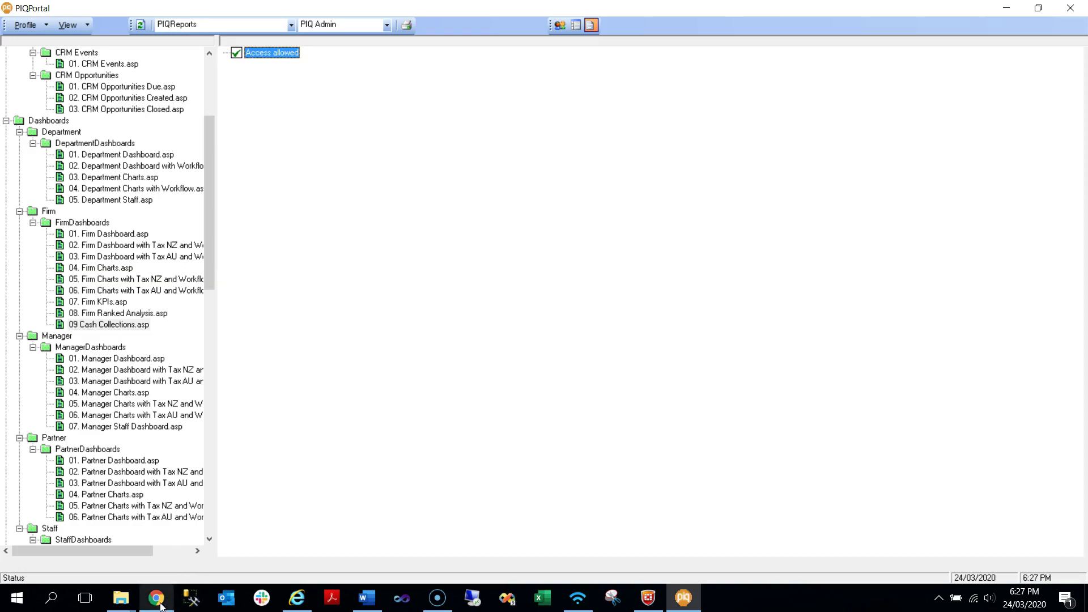
# Switch to PracticeIQ in Chrome, reload its home page, and open 09 Cash Collections from the firm dashboards.
pyautogui.moveTo(159, 605)
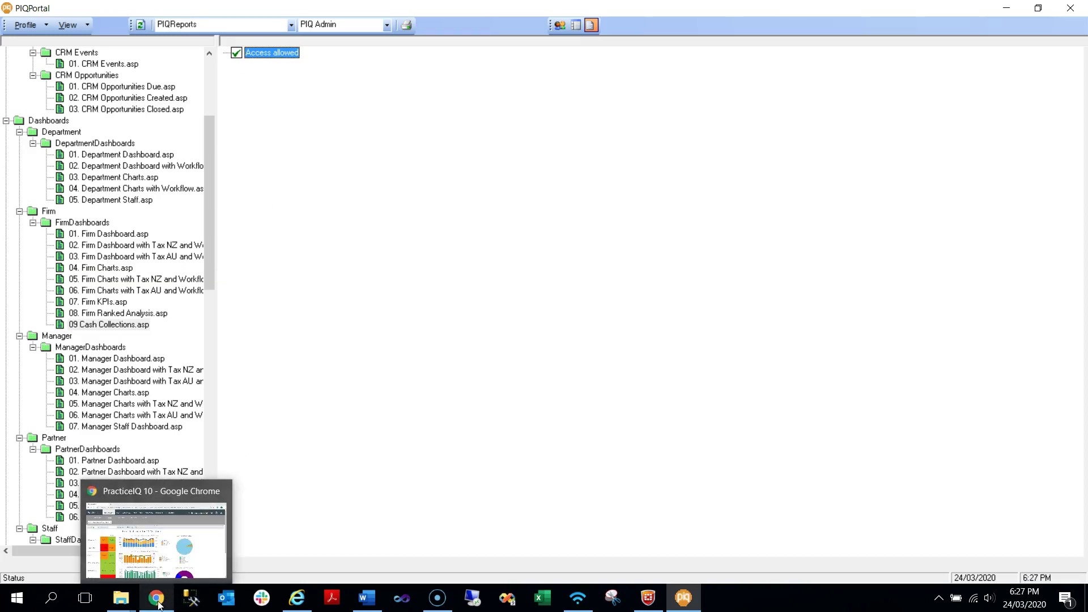
pyautogui.click(159, 606)
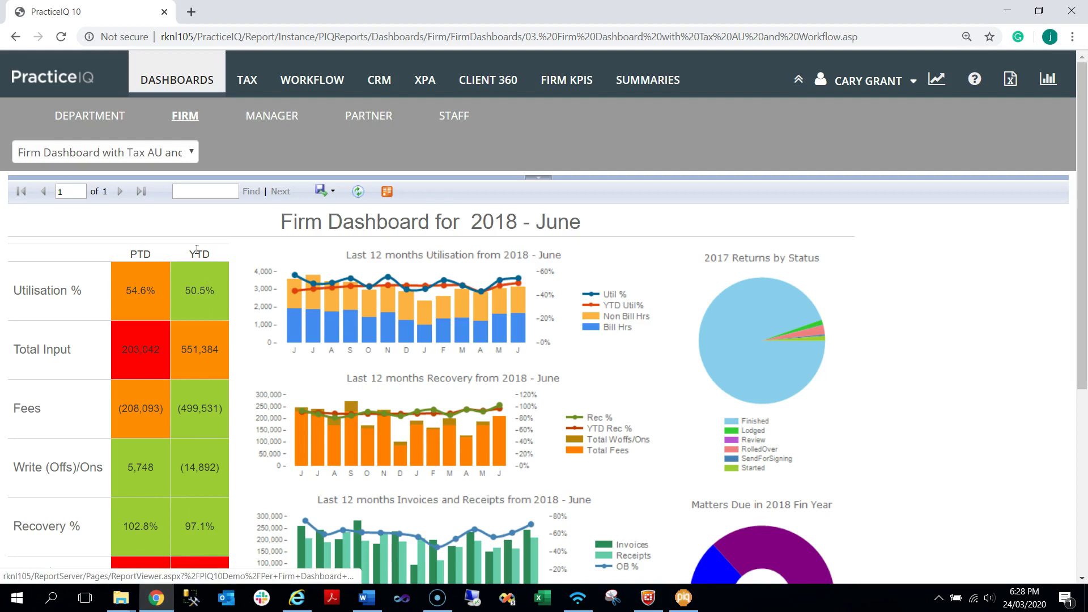
pyautogui.moveTo(537, 81)
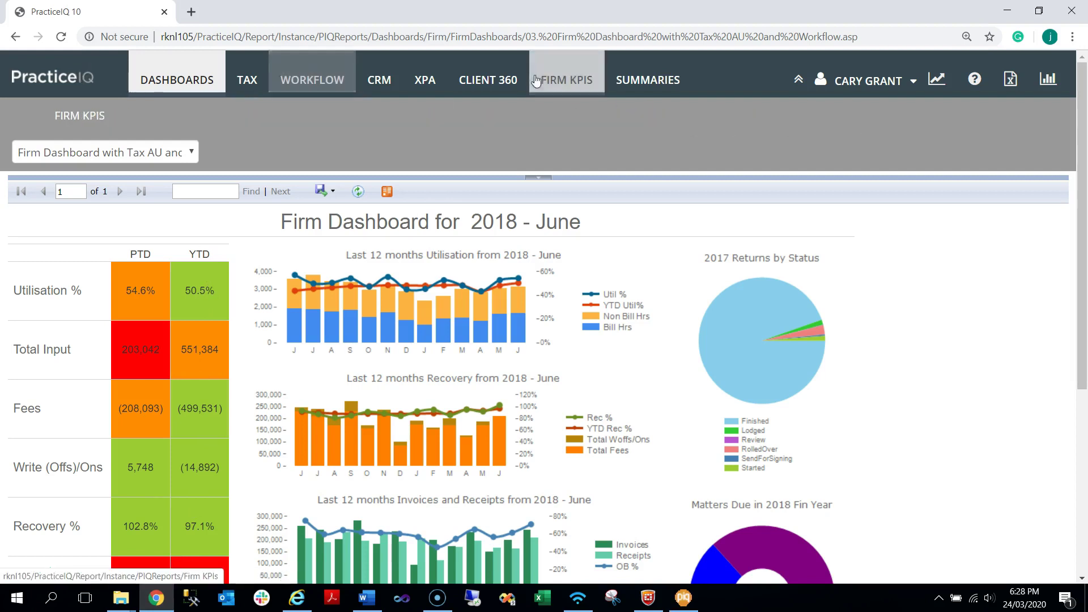
pyautogui.click(66, 82)
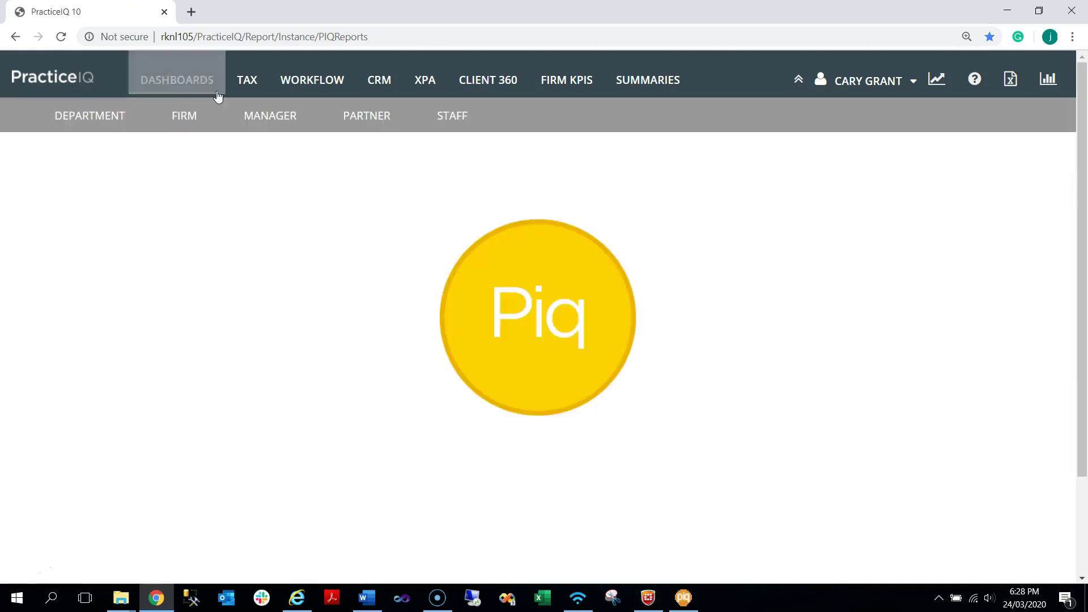
pyautogui.moveTo(321, 95)
pyautogui.click(183, 78)
pyautogui.click(189, 118)
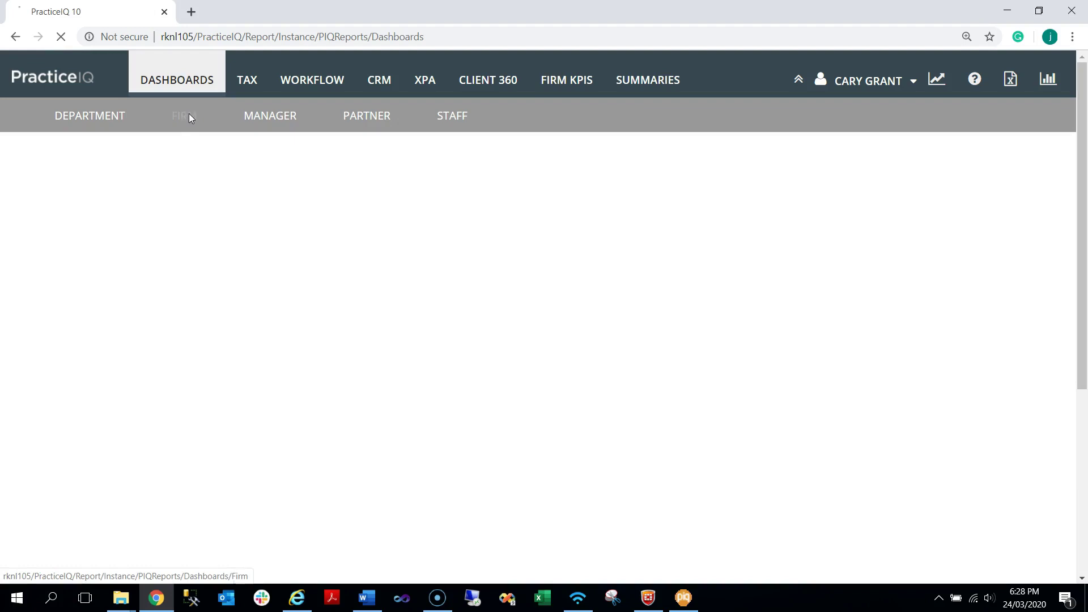
pyautogui.click(192, 154)
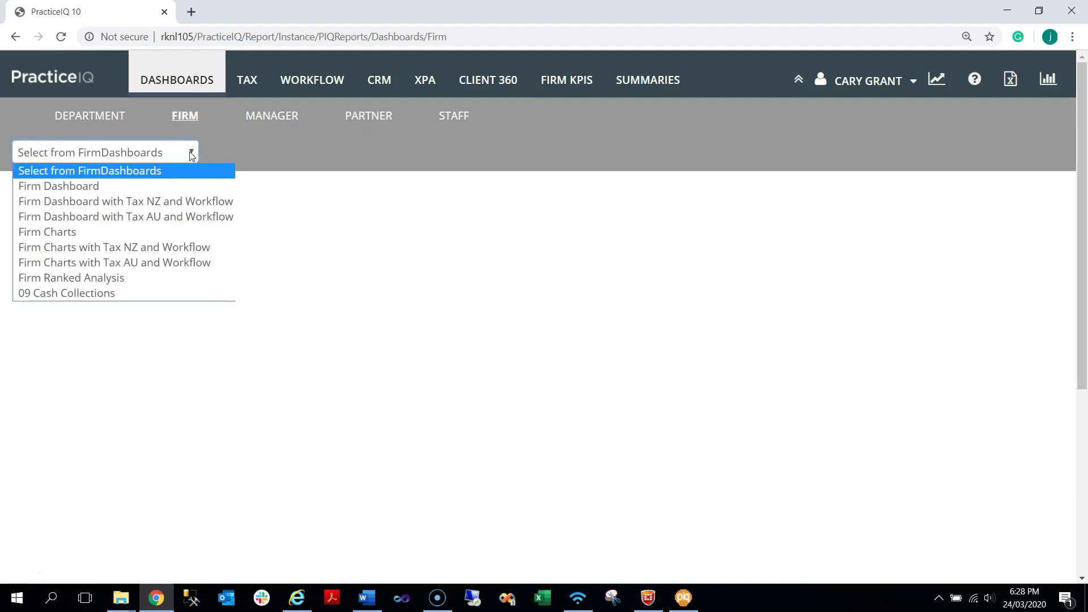
pyautogui.click(85, 300)
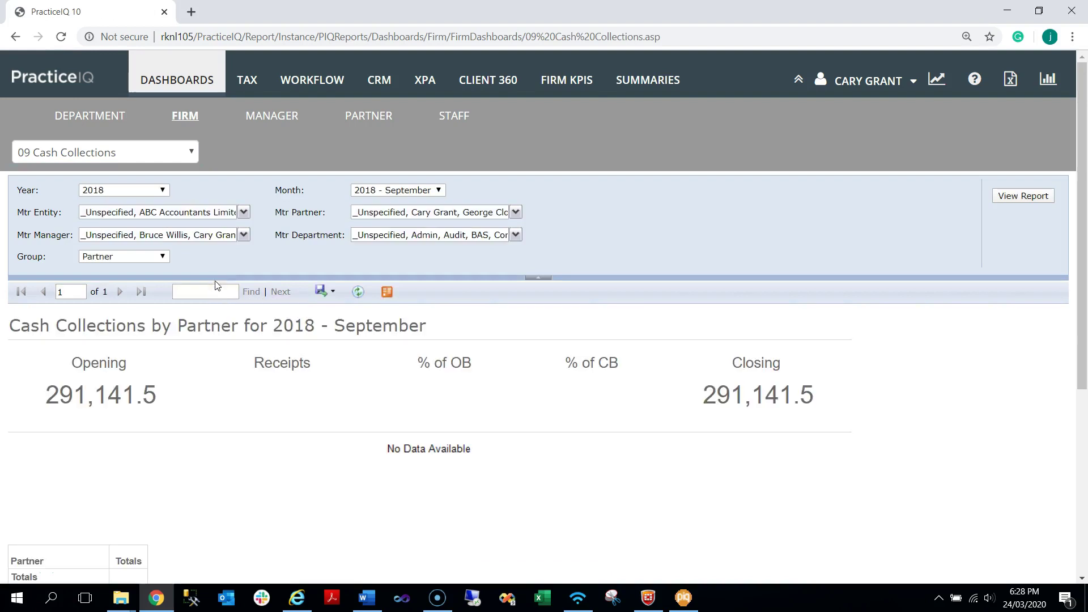
# Run the Cash Collections report for the month 2018 - June and review its chart and partner table.
pyautogui.click(438, 191)
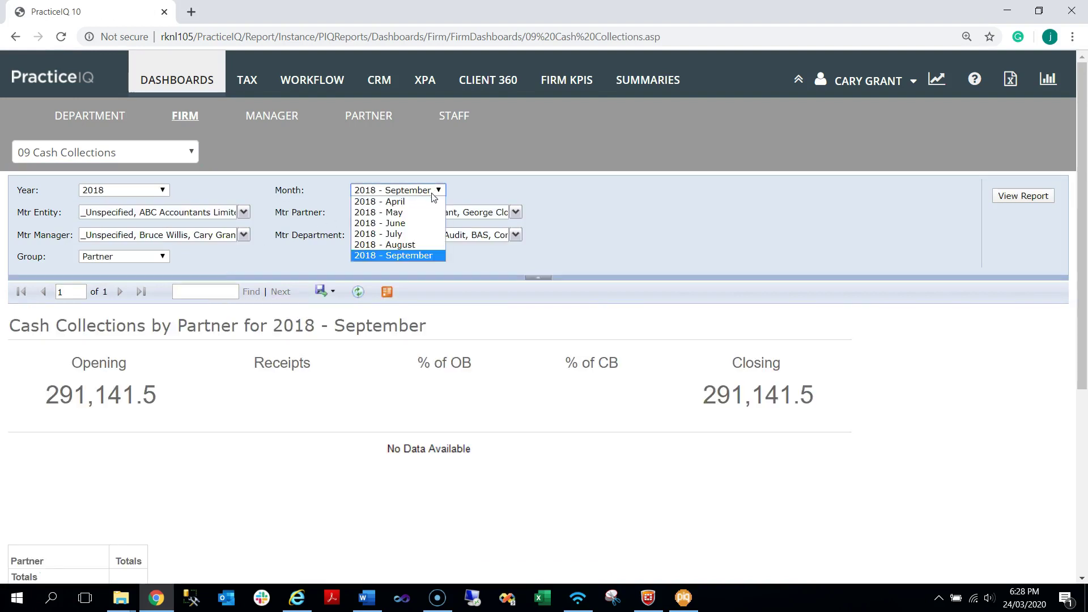
pyautogui.click(397, 228)
pyautogui.click(1016, 199)
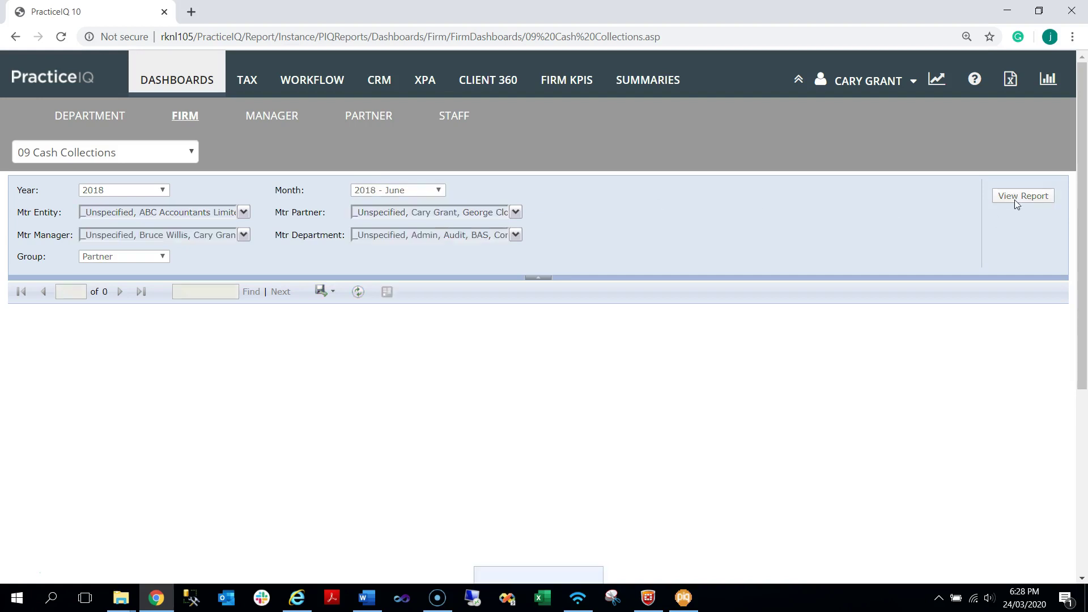
pyautogui.scroll(-5, 942, 434)
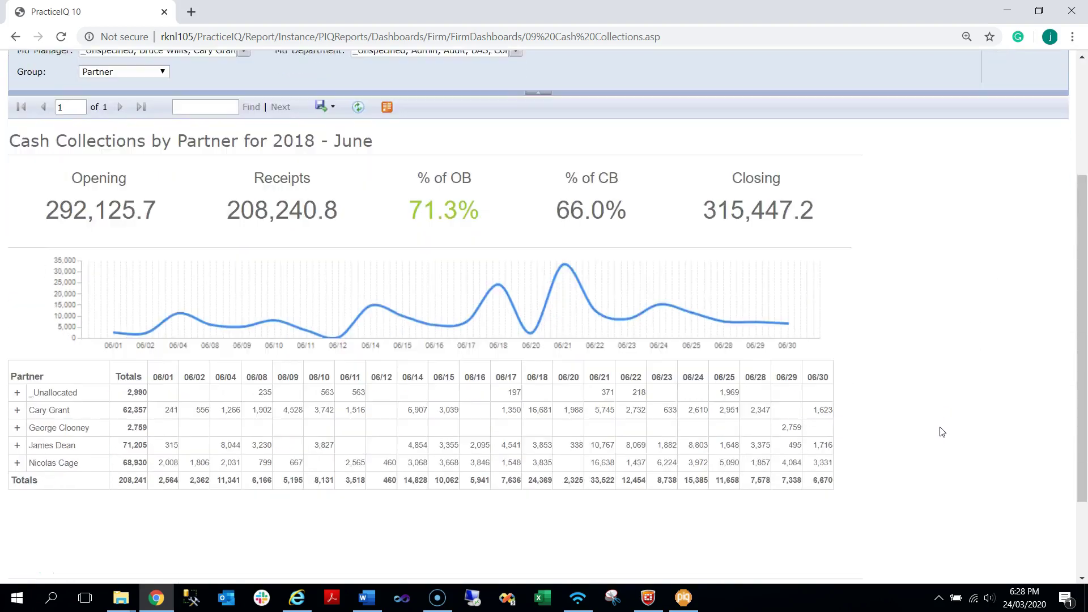
pyautogui.scroll(3, 942, 431)
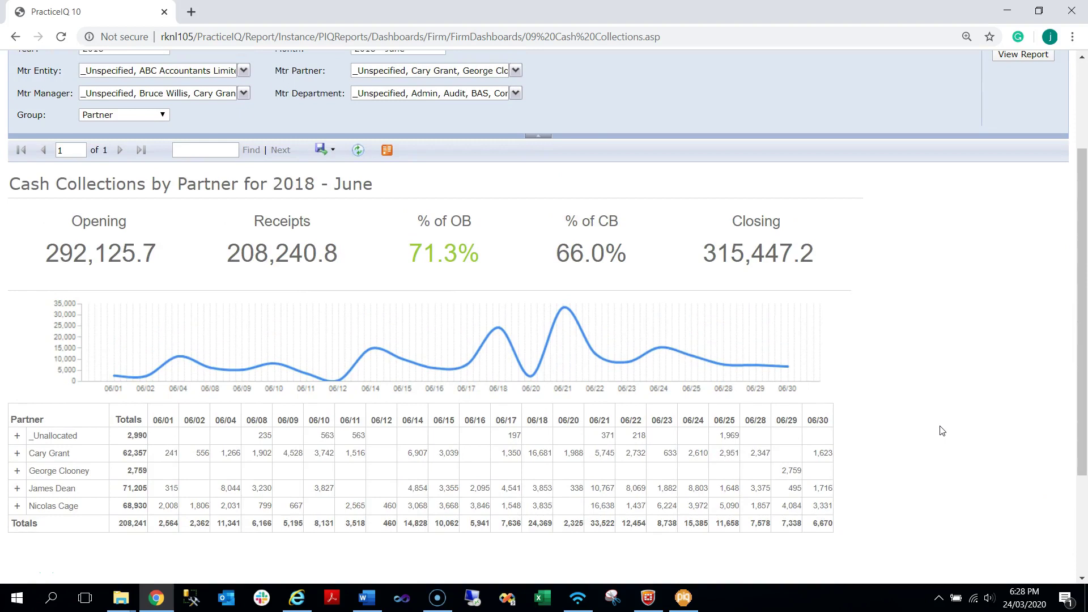
pyautogui.scroll(3, 942, 431)
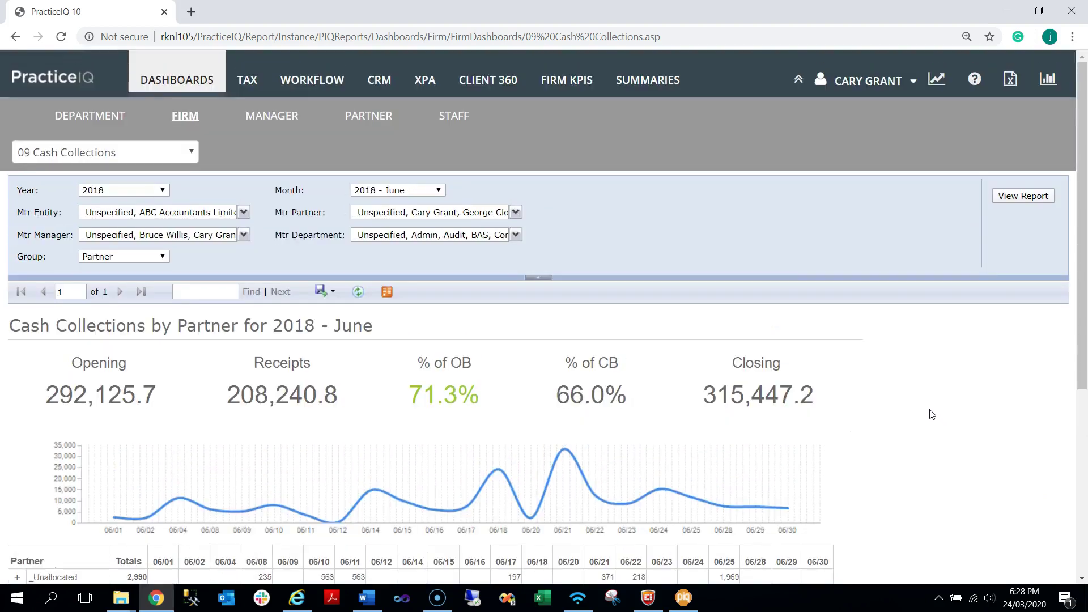